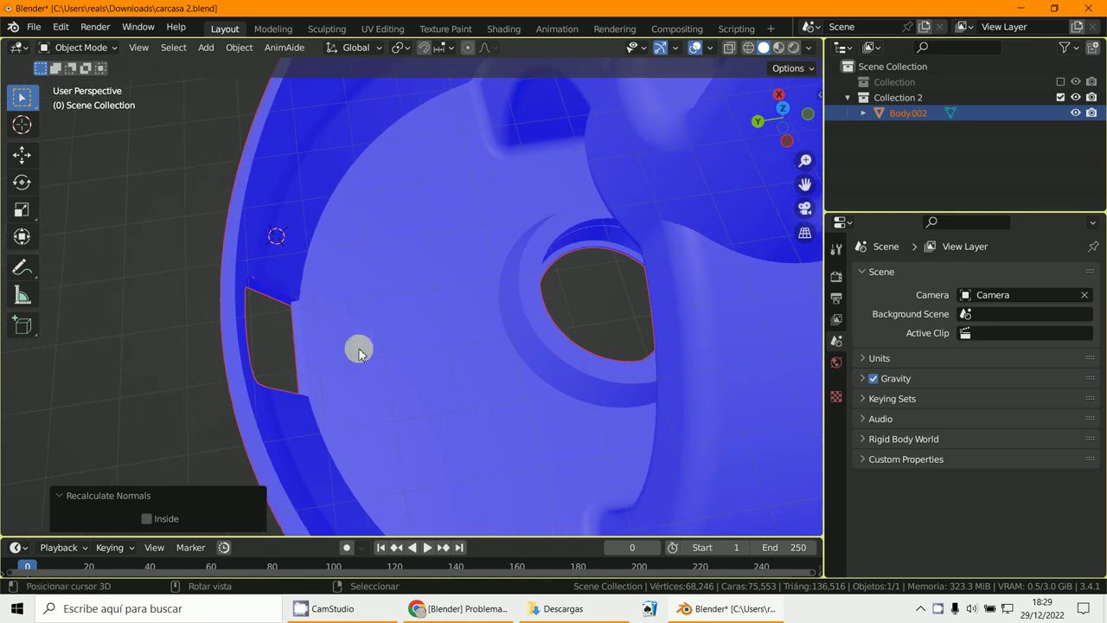
Add a cube mesh, place it at the notch in the casing's outer wall, and scale it up about 4.86 times
middle_drag(315, 340, 340, 318)
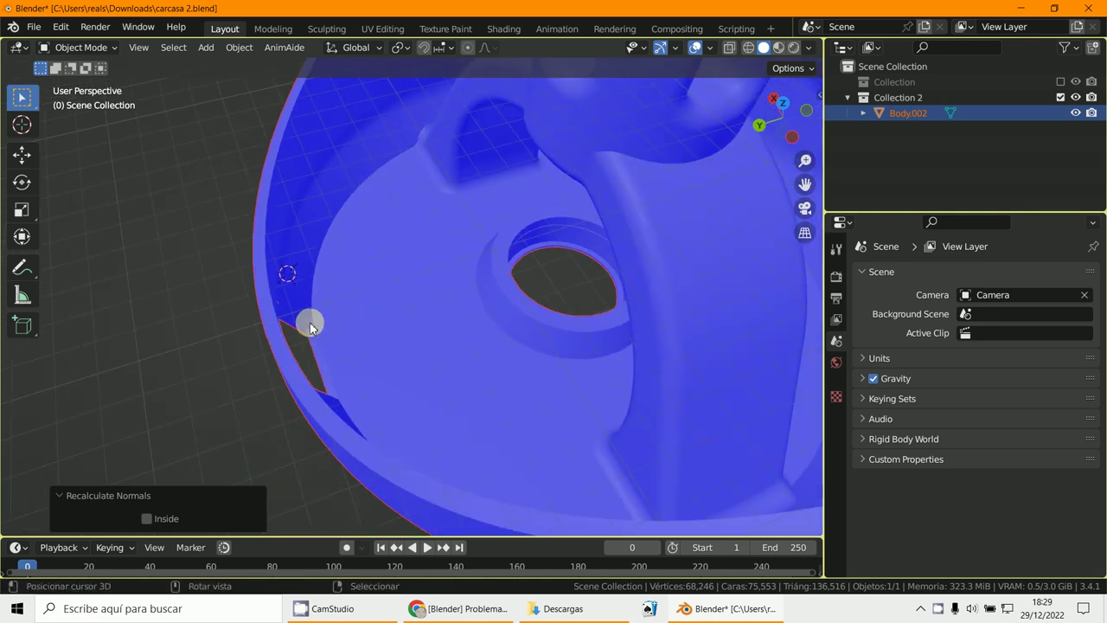
click(205, 48)
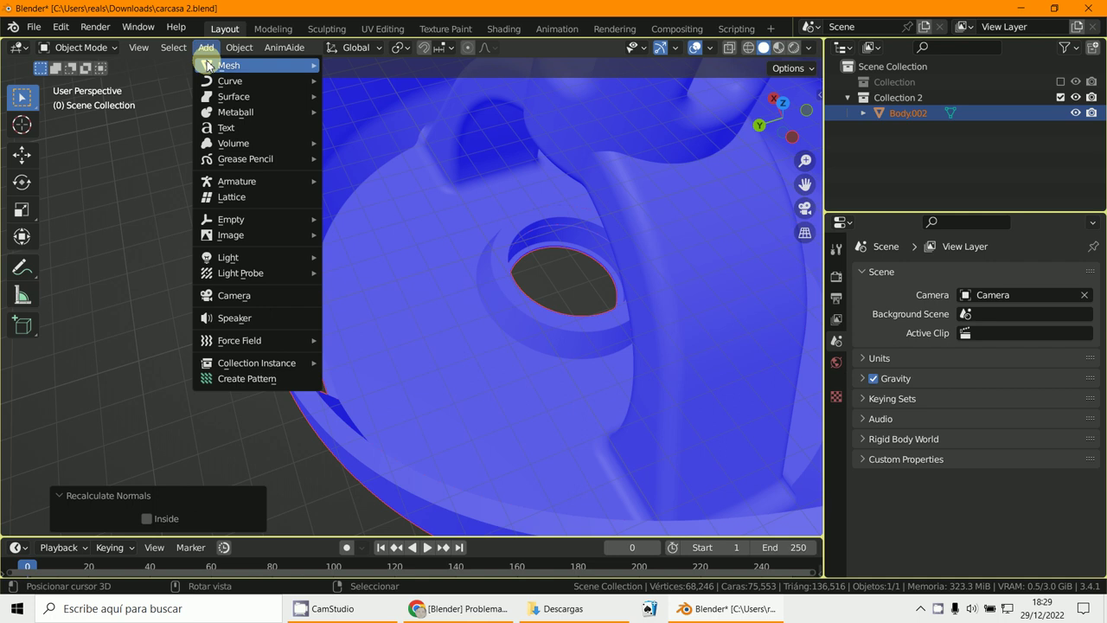
mouse_move(218, 67)
click(346, 80)
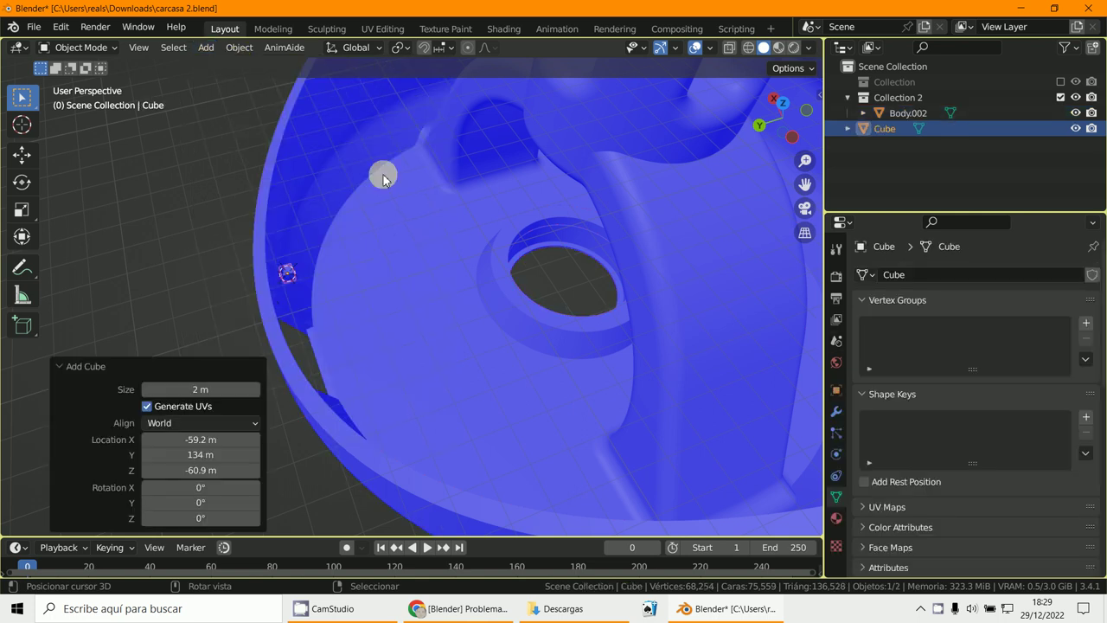
key(g)
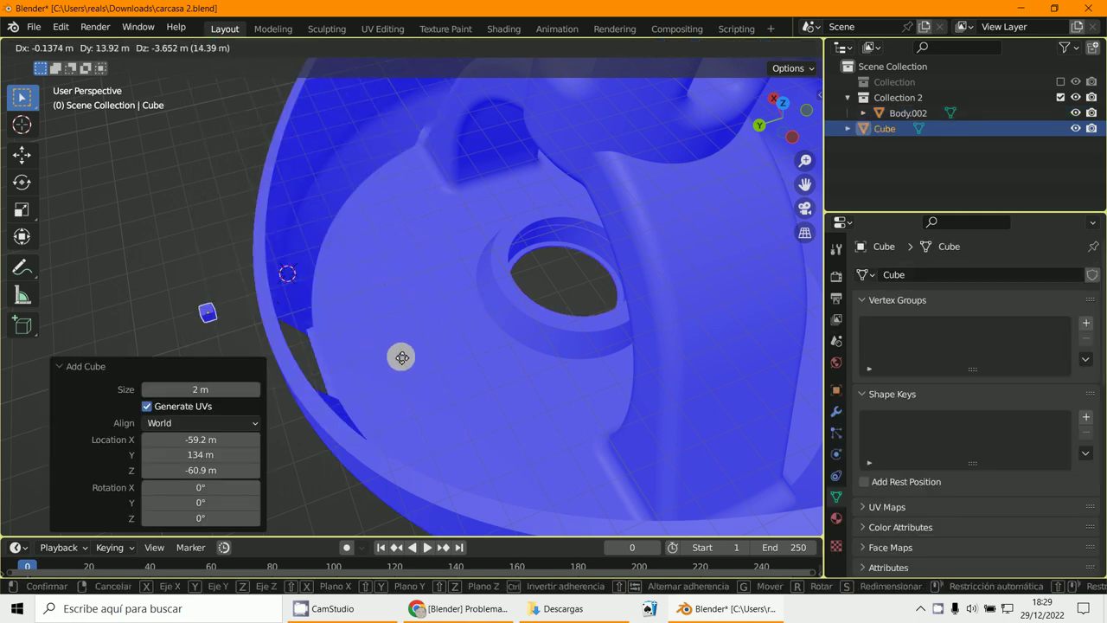
click(501, 400)
key(s)
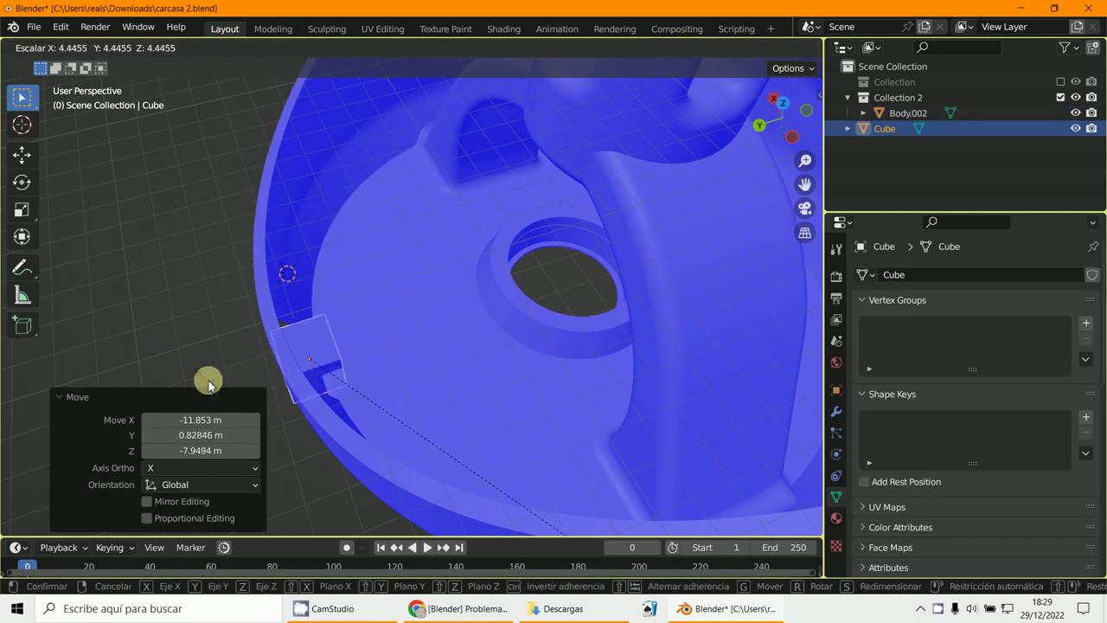
click(287, 438)
Fit the cube into the wall notch and stretch it along X by a factor of about 1.56
middle_drag(287, 438, 456, 376)
key(g)
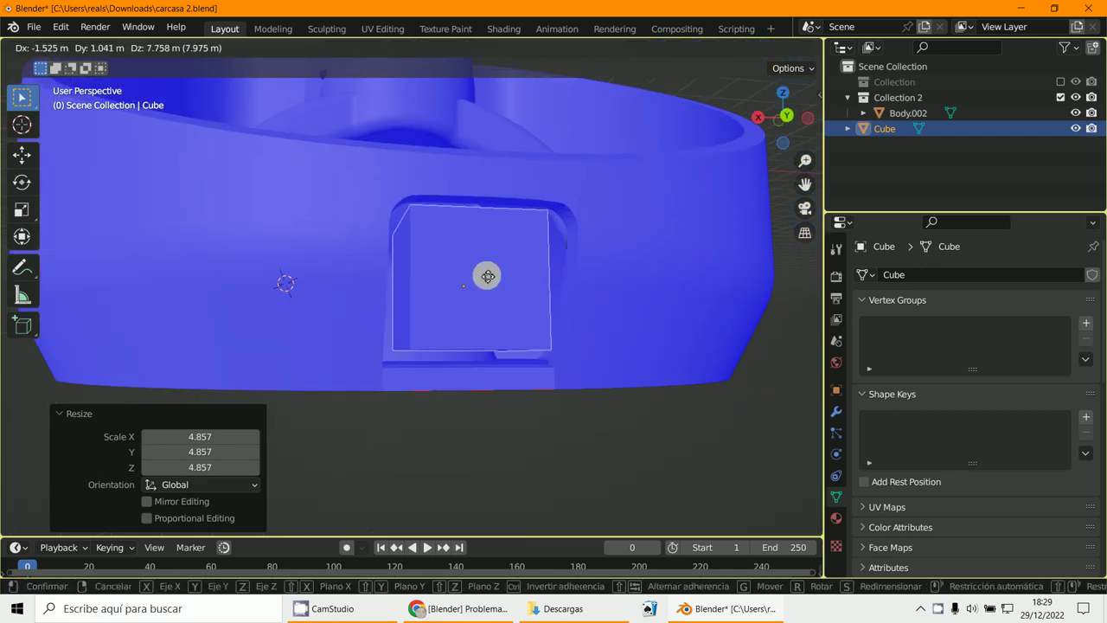
click(483, 275)
middle_drag(482, 275, 455, 368)
key(s)
key(x)
click(463, 341)
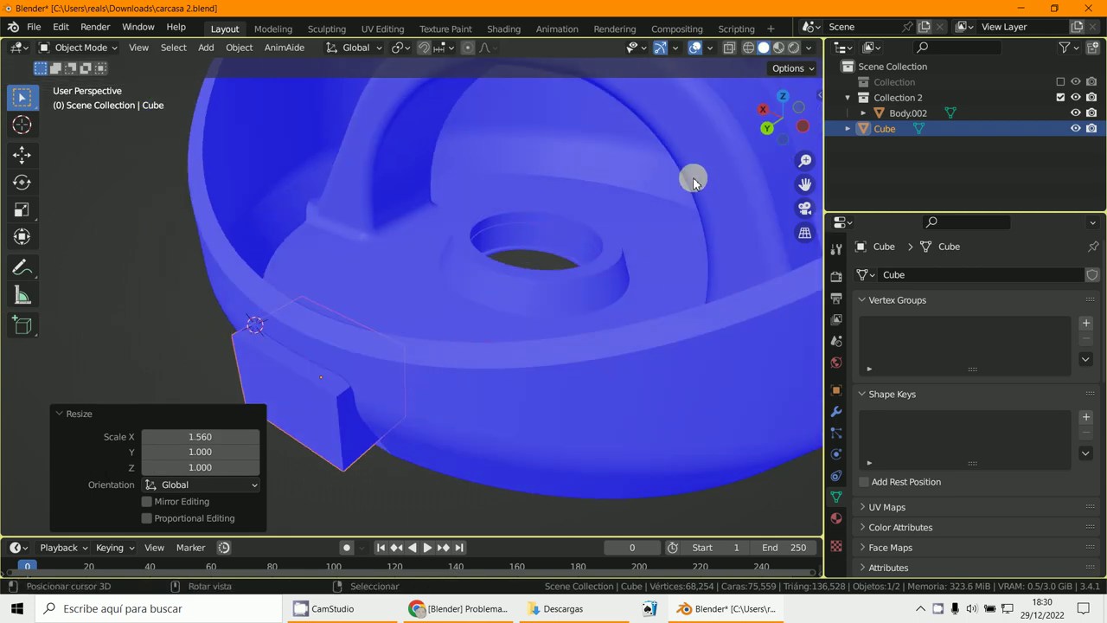
Show the Bool Tool options with the Auto Boolean and Brush Boolean operations
key(n)
click(814, 128)
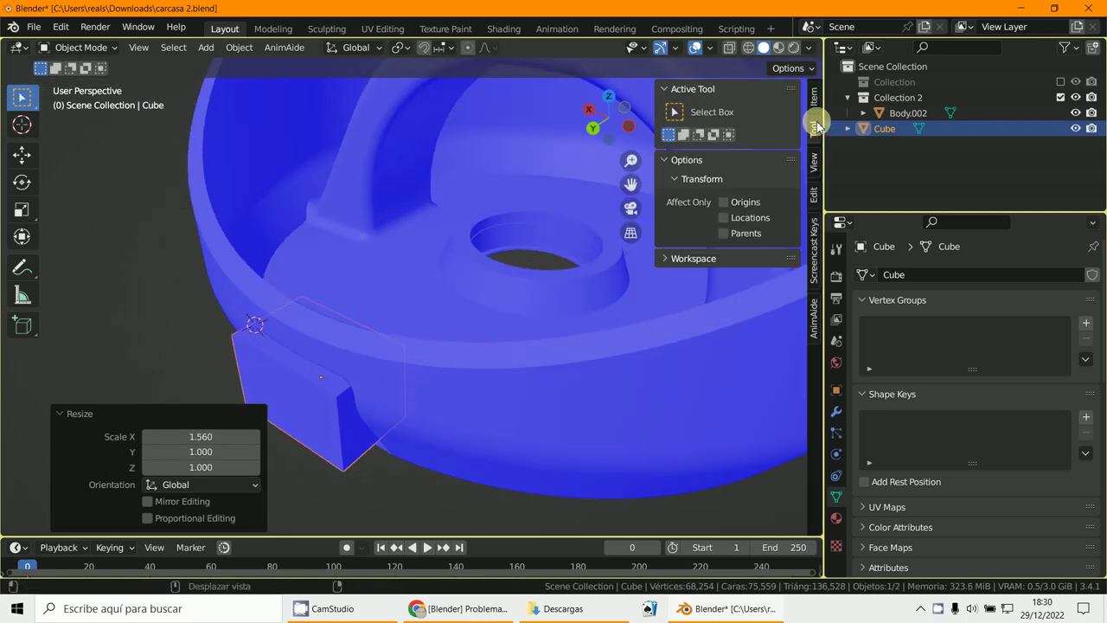
click(814, 198)
click(685, 94)
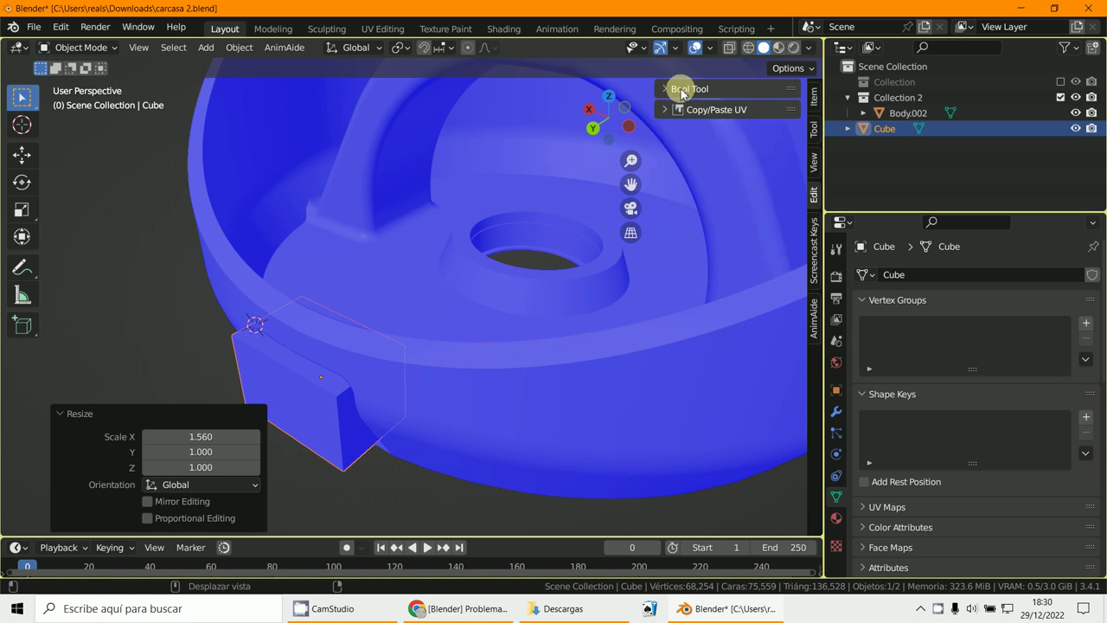
click(683, 89)
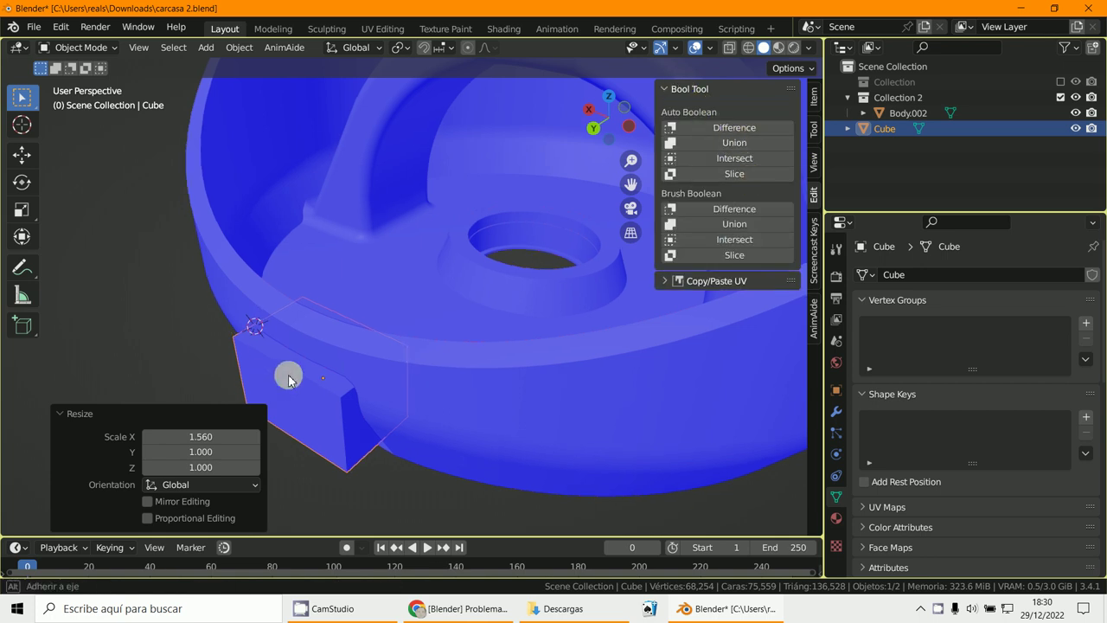
Delete the cube that fills the notch in the casing wall
mouse_move(287, 375)
middle_down()
mouse_move(306, 372)
mouse_move(289, 400)
mouse_move(313, 387)
mouse_move(267, 389)
mouse_move(326, 371)
mouse_move(299, 391)
middle_up()
right_click(288, 404)
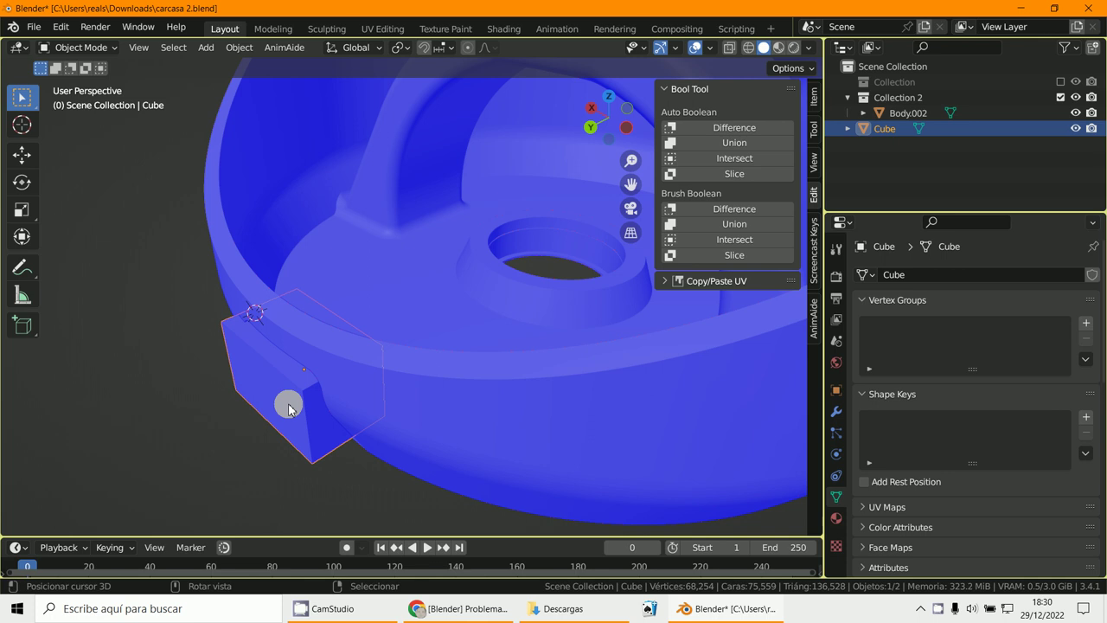
key(Delete)
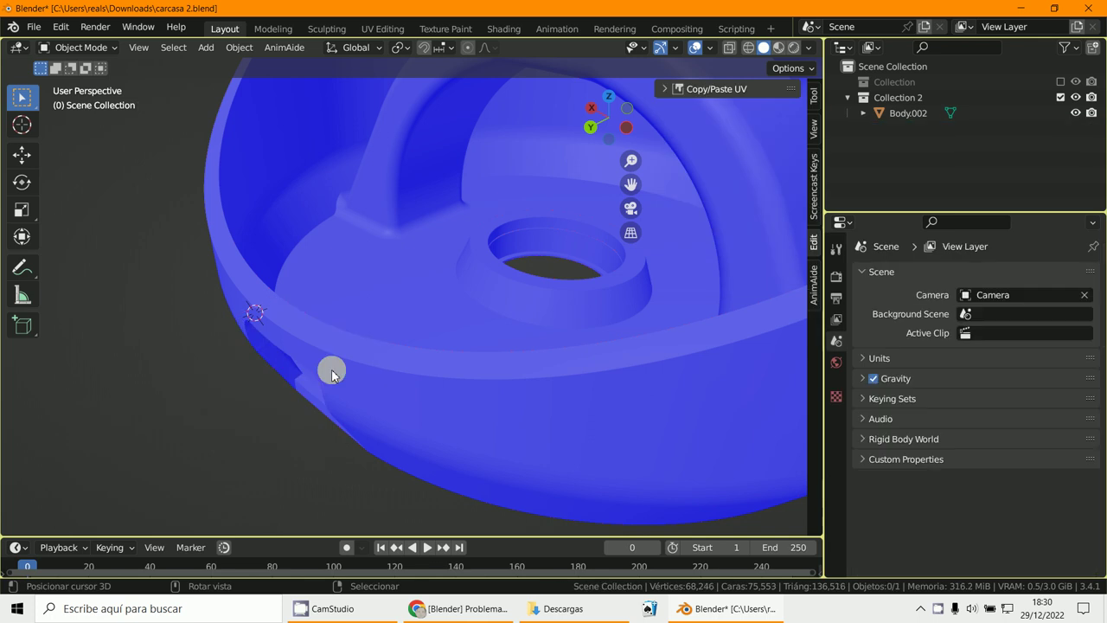
Turn off the blue face orientation overlay and display the casing with a red clay-like viewport shading
click(709, 48)
click(613, 340)
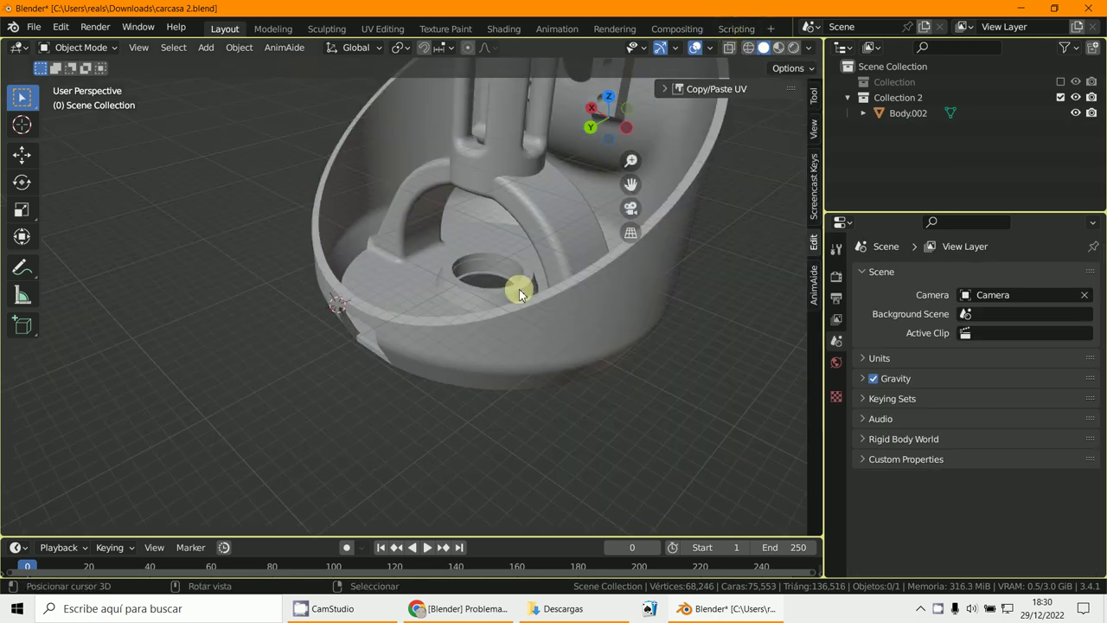
middle_drag(519, 289, 485, 329)
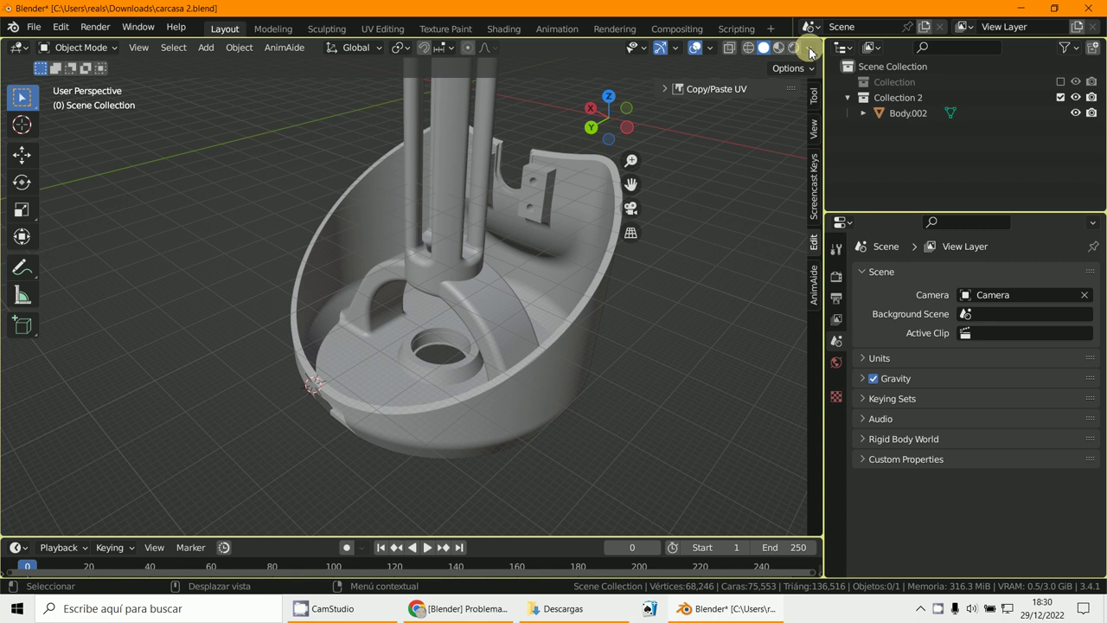
click(810, 48)
click(795, 122)
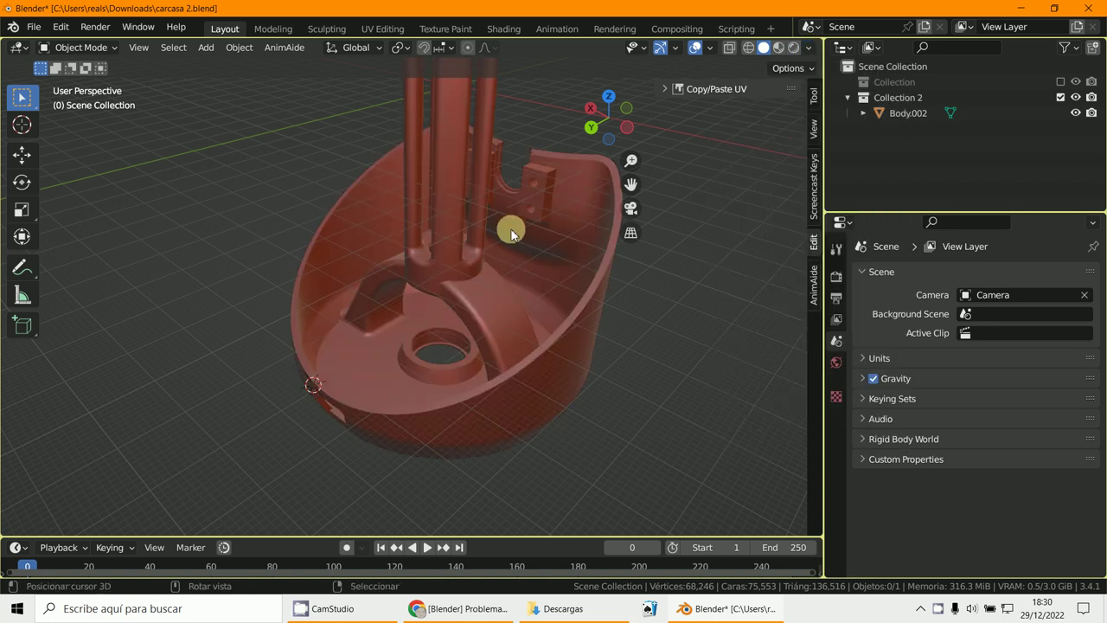
Select the casing body and enter Edit Mode to see the mesh around the central hole
mouse_move(510, 230)
middle_down()
mouse_move(559, 239)
mouse_move(506, 290)
mouse_move(427, 291)
mouse_move(465, 292)
mouse_move(443, 317)
mouse_move(524, 268)
middle_up()
scroll(523, 268, up, 3)
scroll(524, 268, up, 4)
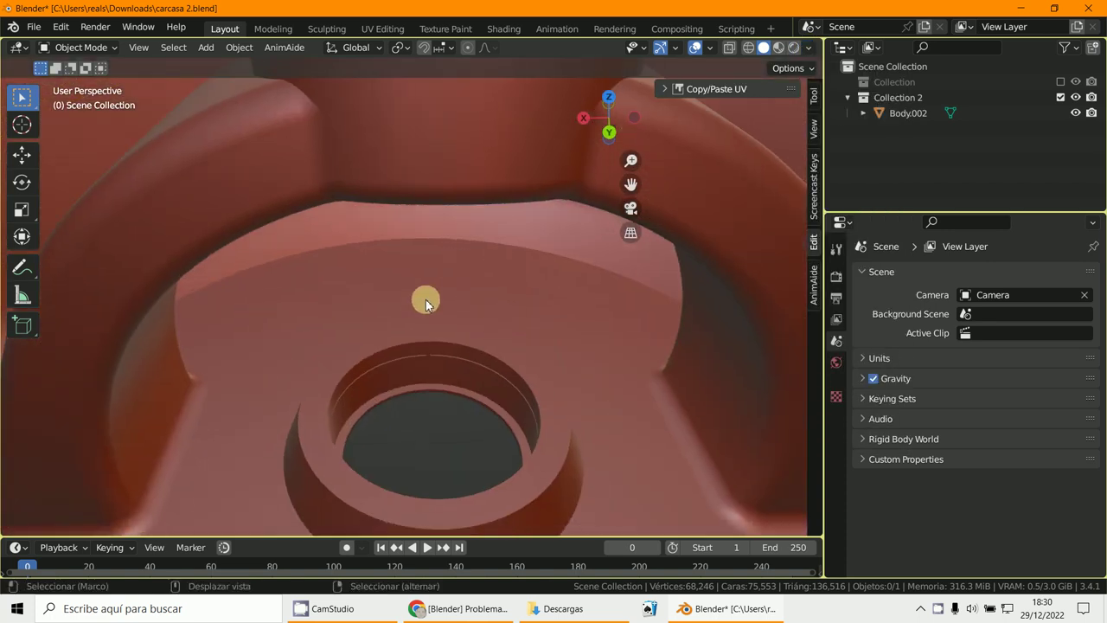
click(420, 303)
click(81, 48)
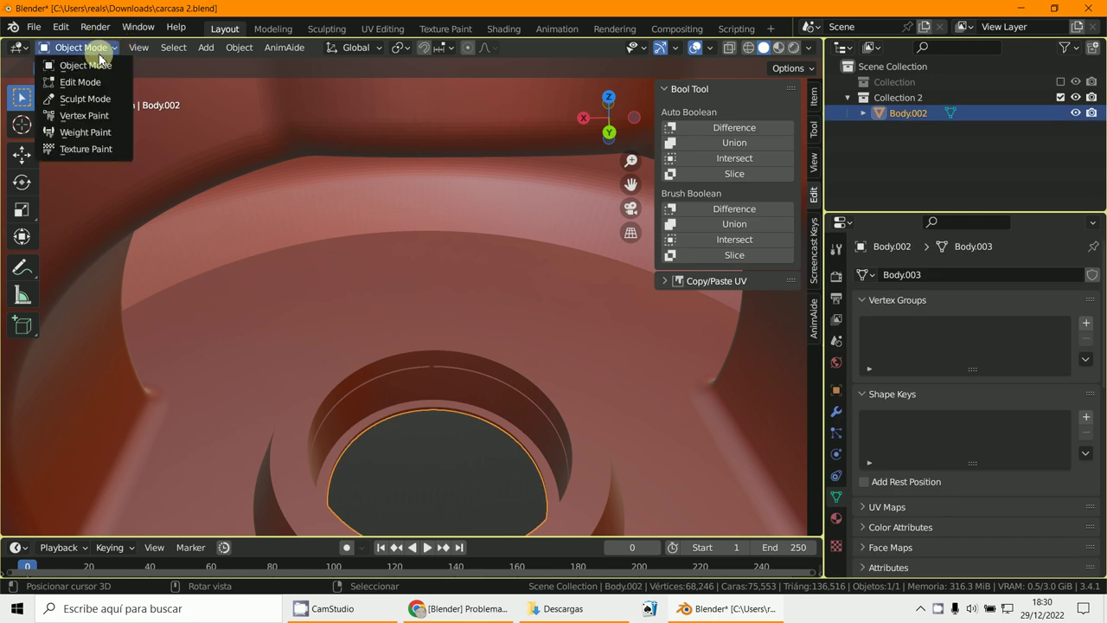
click(65, 77)
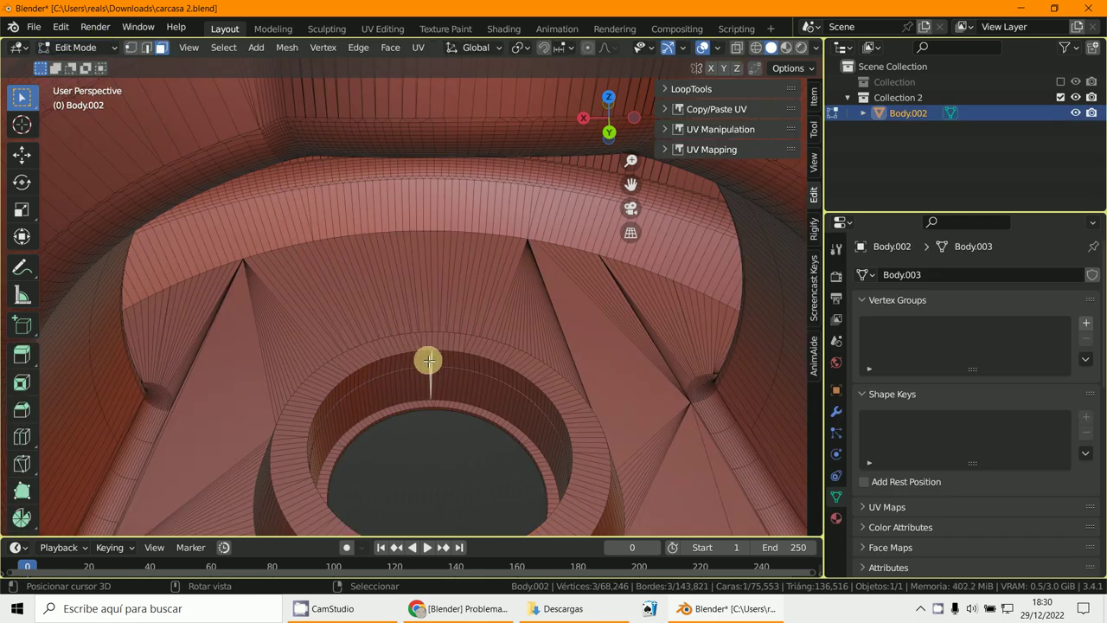
Examine the mesh on the inner wall of the central ring, especially where the narrow groove is interrupted
key(KP_Decimal)
scroll(427, 314, up, 3)
middle_drag(427, 314, 565, 353)
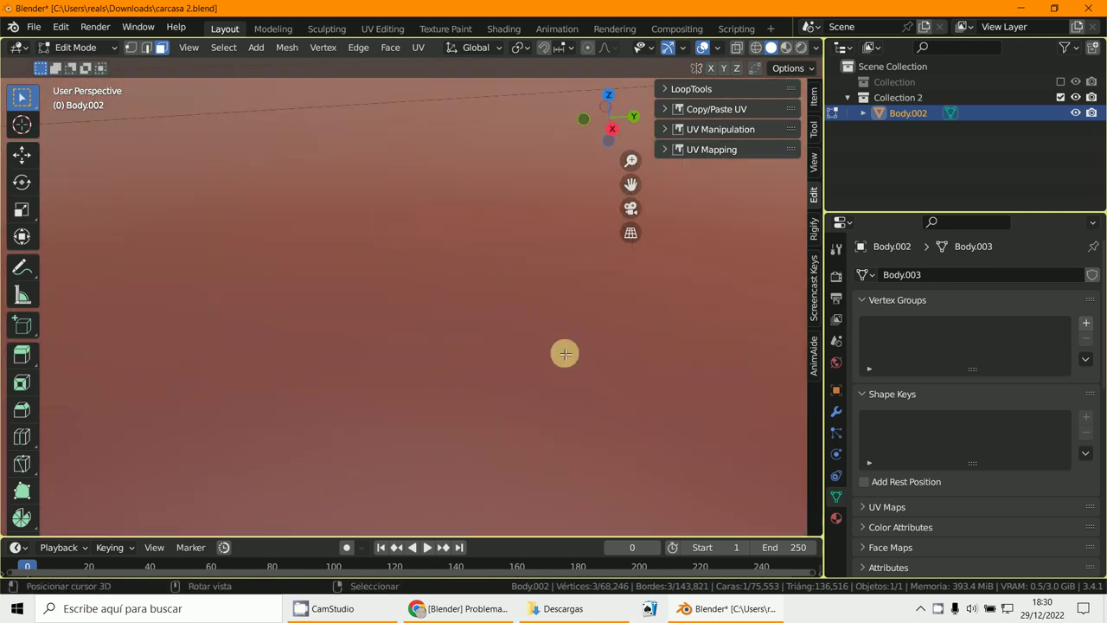
middle_drag(512, 309, 441, 344)
scroll(459, 293, up, 3)
scroll(418, 327, up, 2)
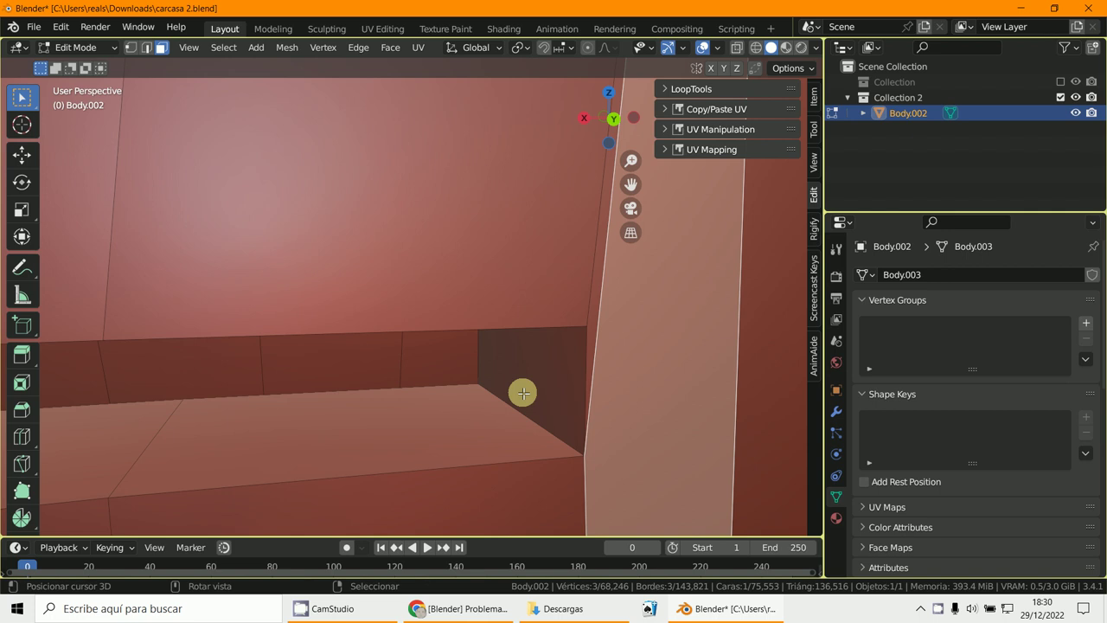
scroll(524, 394, down, 8)
middle_drag(522, 390, 443, 335)
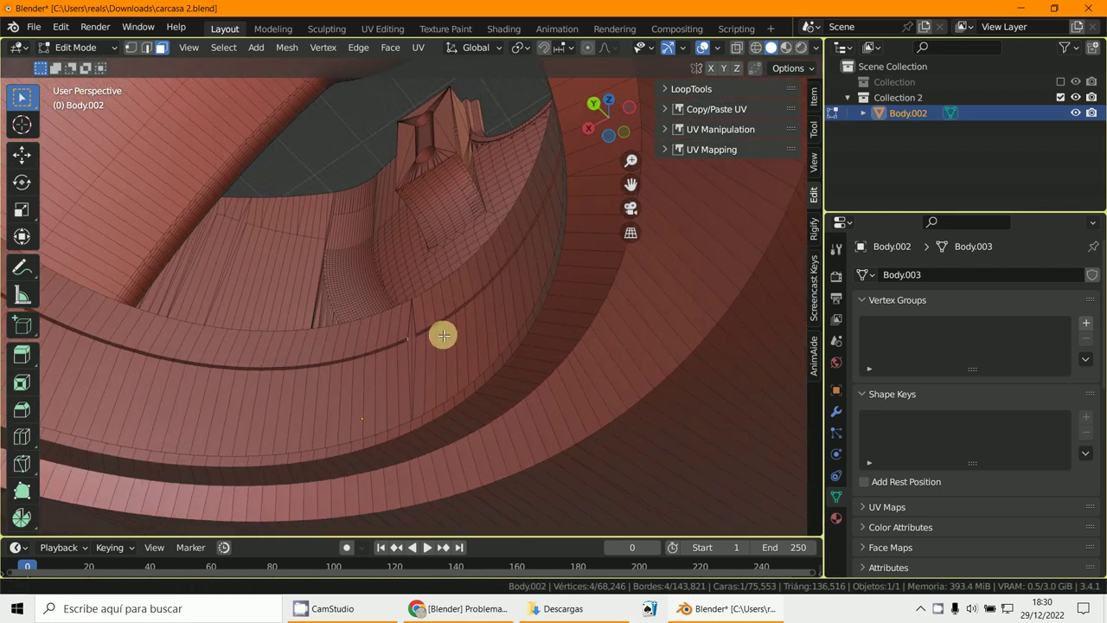
scroll(444, 336, up, 2)
middle_drag(376, 393, 545, 123)
scroll(531, 161, up, 4)
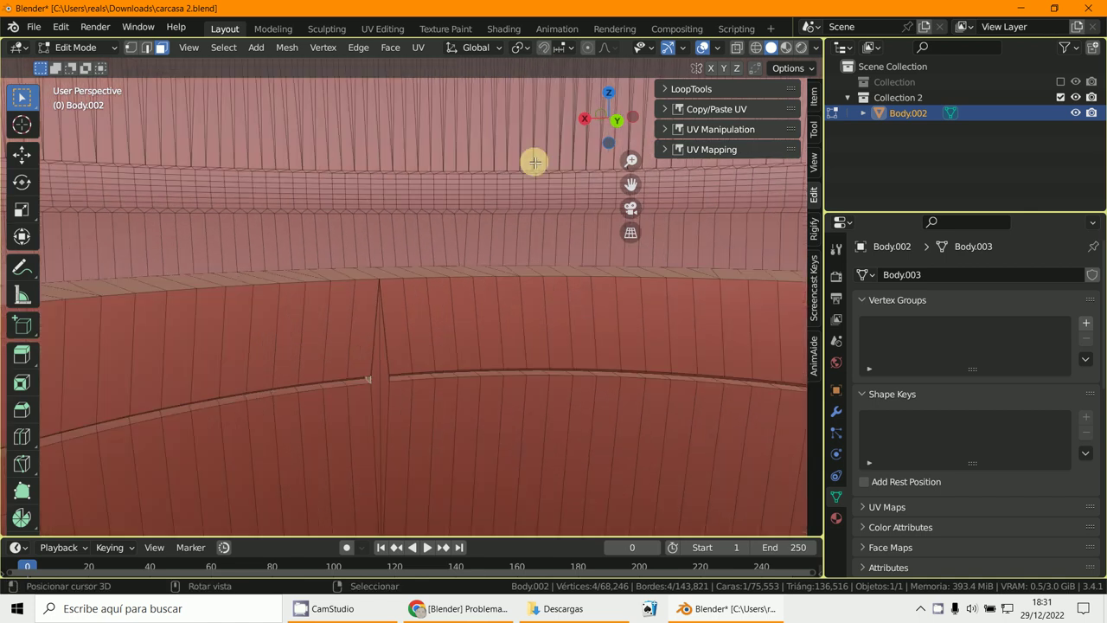
middle_drag(534, 236, 542, 294)
scroll(541, 294, down, 8)
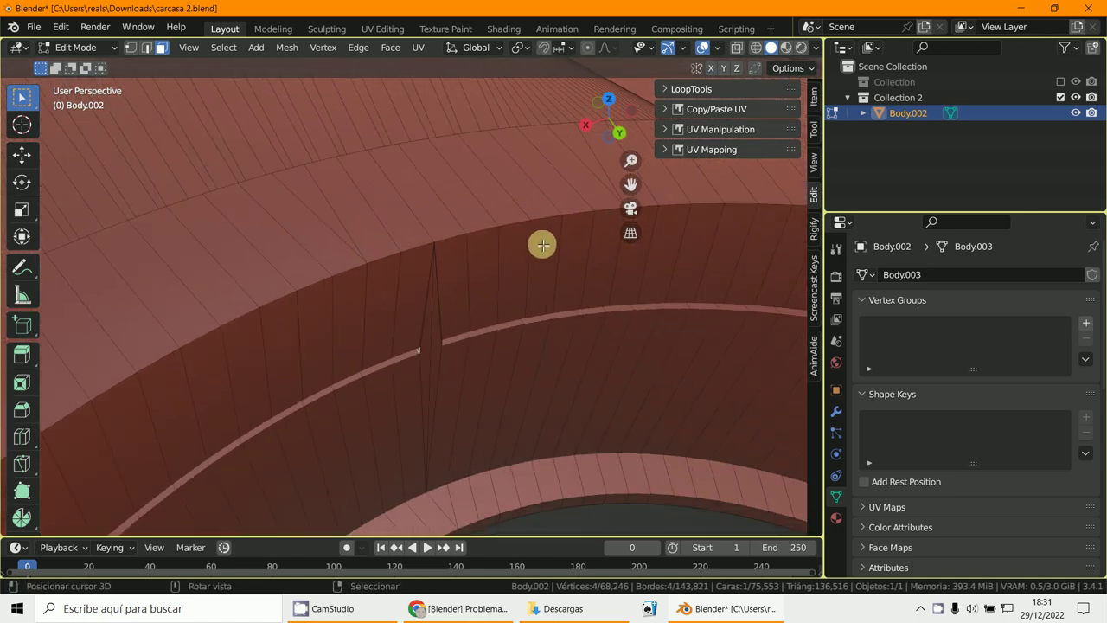
scroll(546, 208, down, 2)
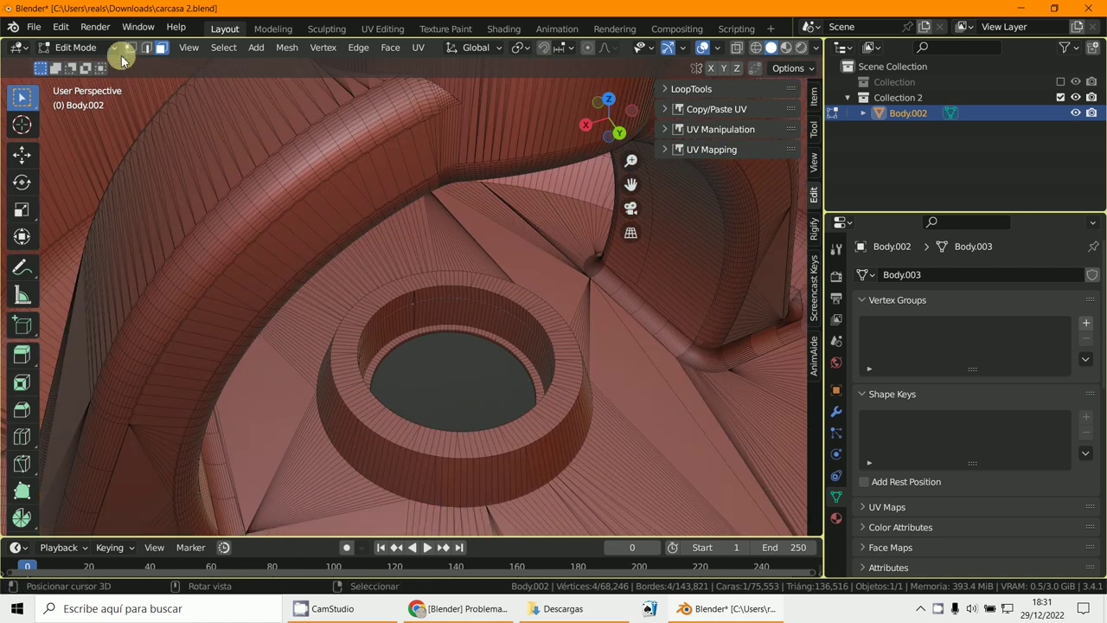
Return to Object Mode and view the shaded casing around the central ring
click(75, 50)
click(78, 66)
scroll(469, 299, down, 4)
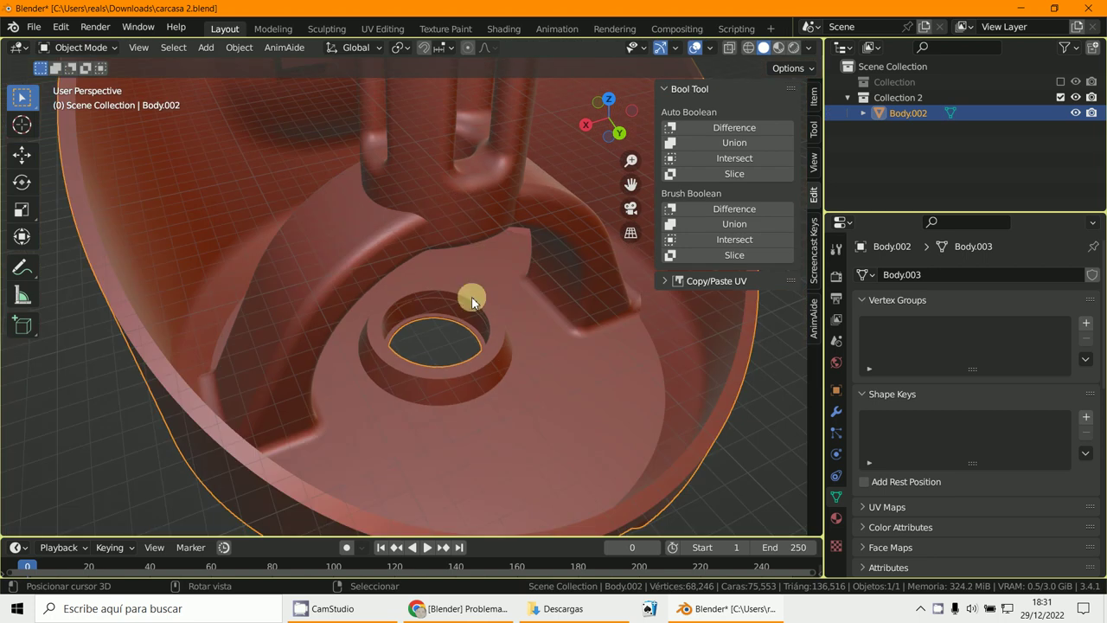
middle_drag(470, 302, 432, 259)
middle_drag(416, 318, 419, 308)
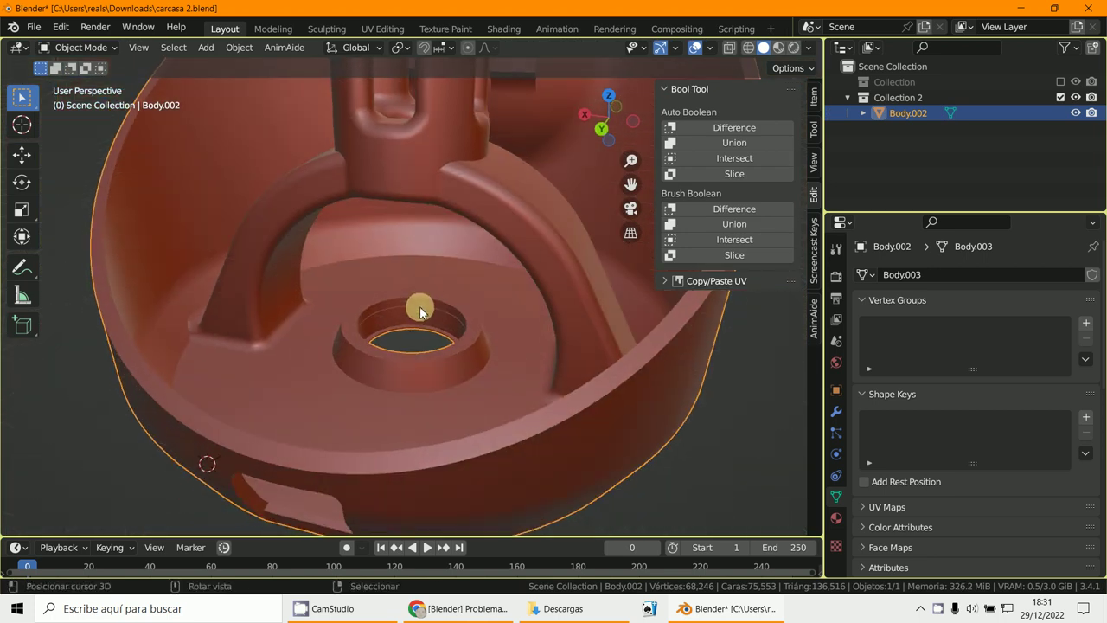
In Edit Mode, merge all vertices of the casing body by distance, using a merge distance of 0.0101 m
click(65, 45)
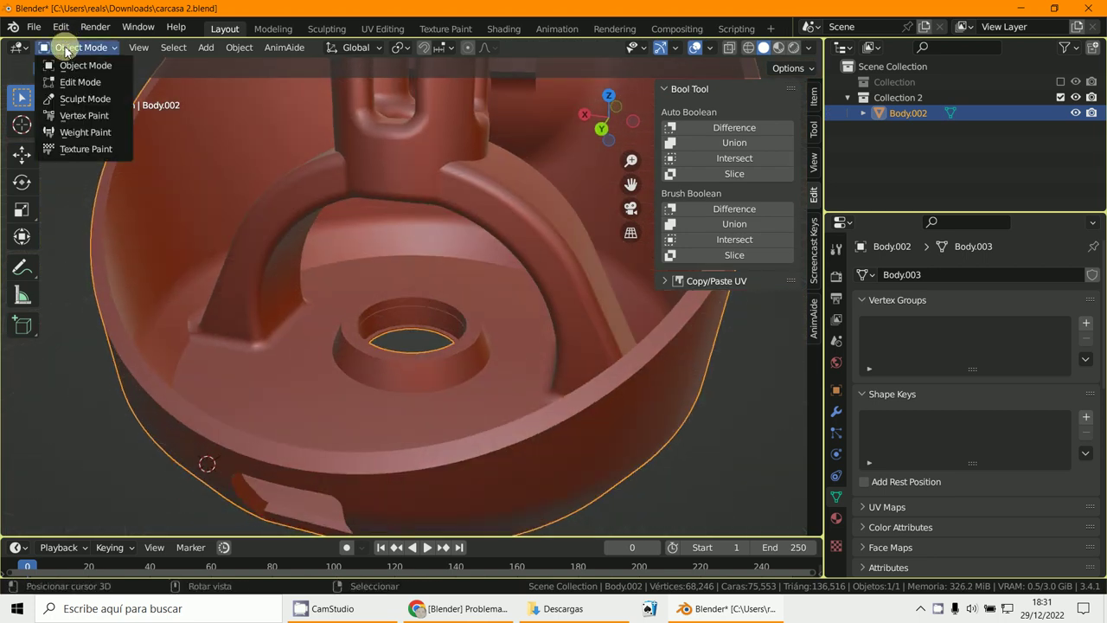
click(55, 78)
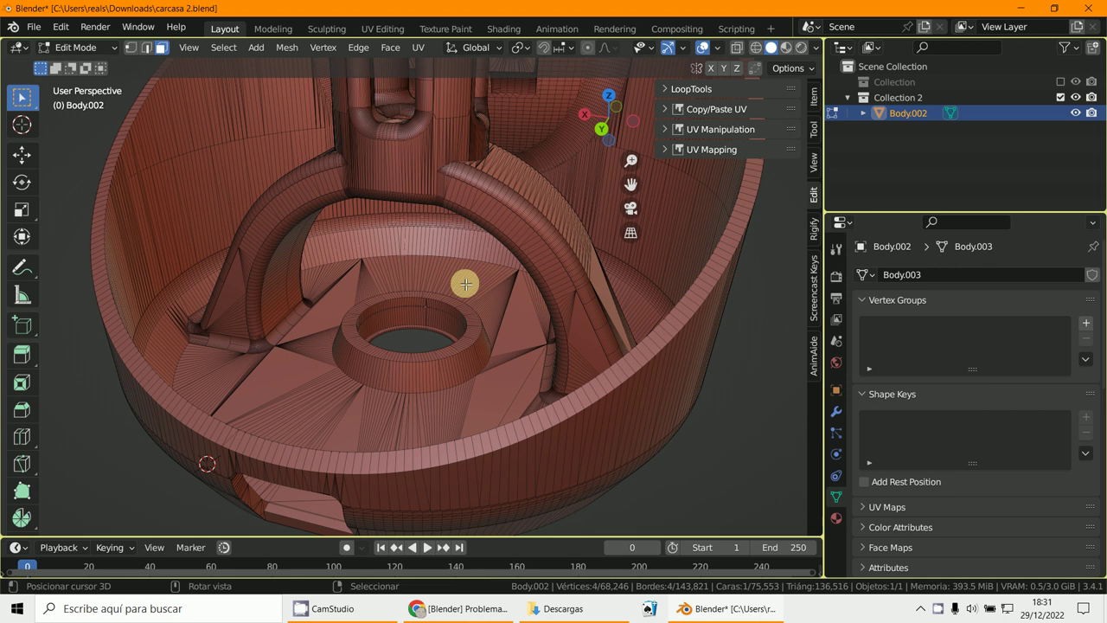
key(a)
key(m)
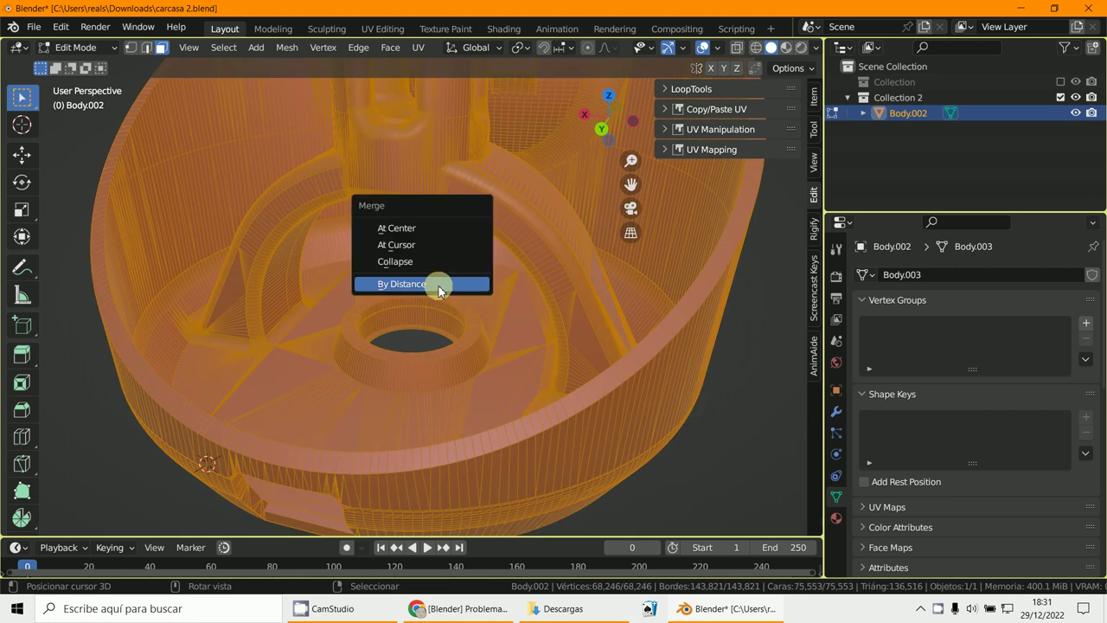
click(406, 286)
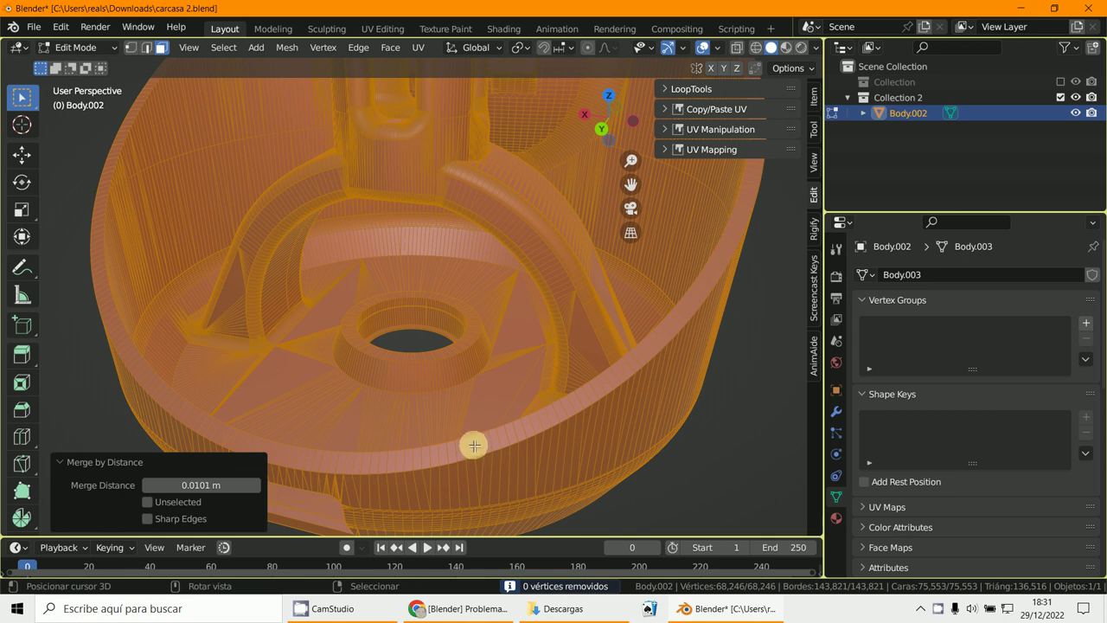
scroll(461, 396, up, 6)
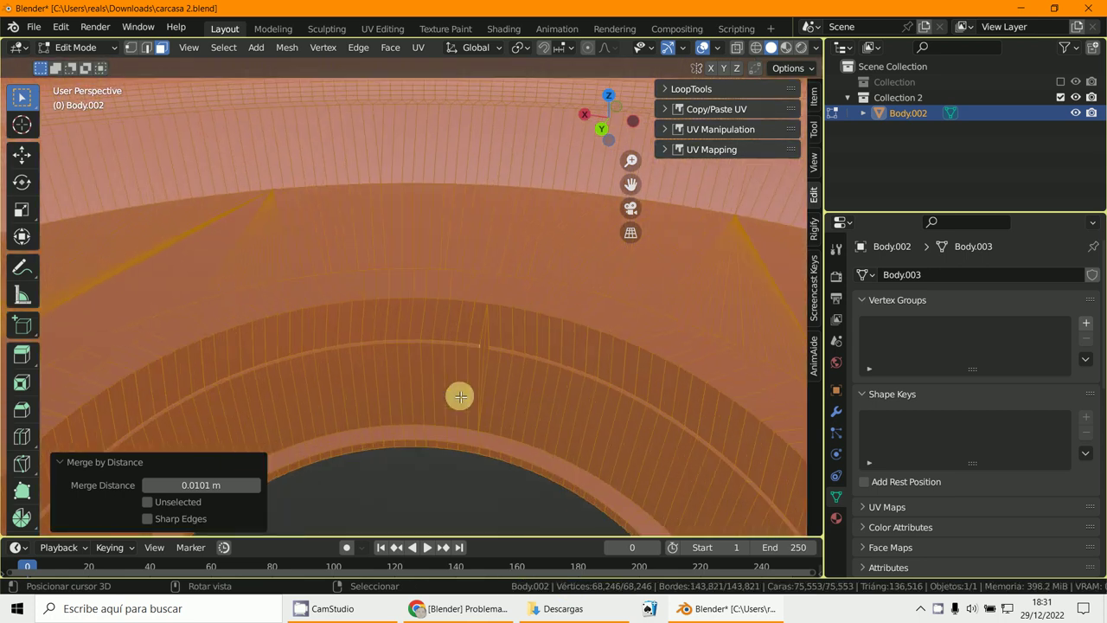
scroll(257, 274, down, 3)
Return to Object Mode and open the Remesh settings of the casing body's mesh
click(67, 47)
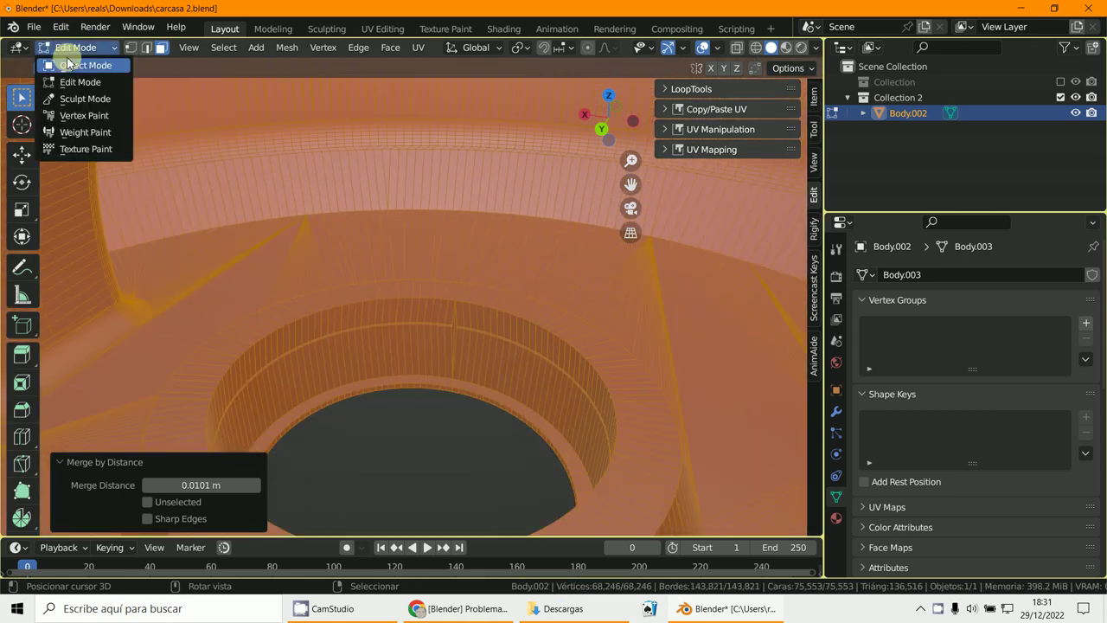
click(72, 65)
scroll(323, 222, down, 8)
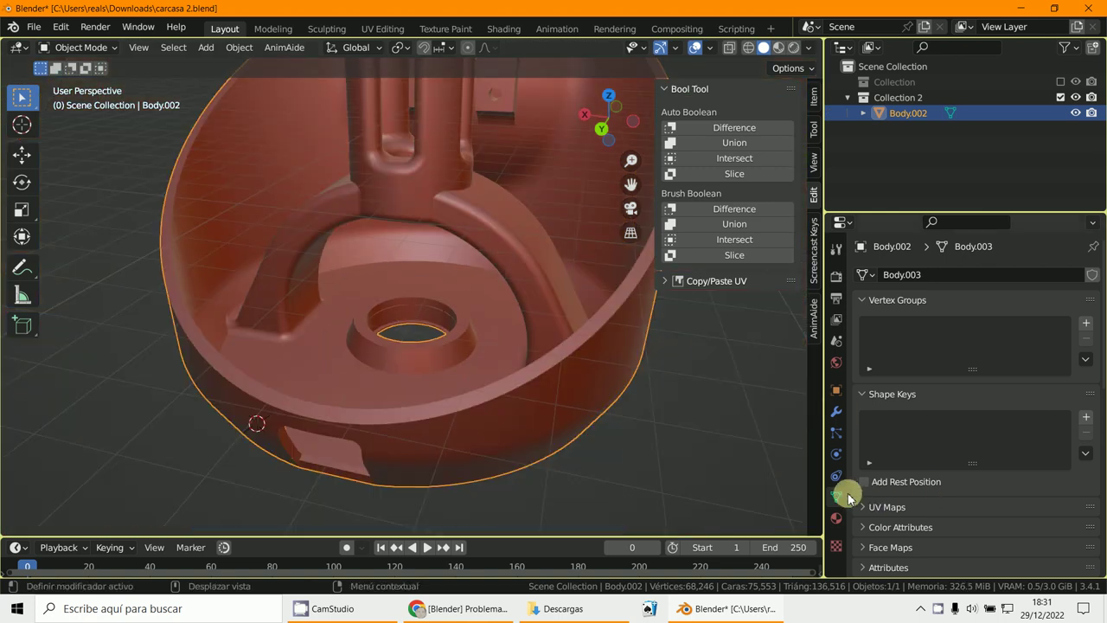
scroll(909, 485, down, 6)
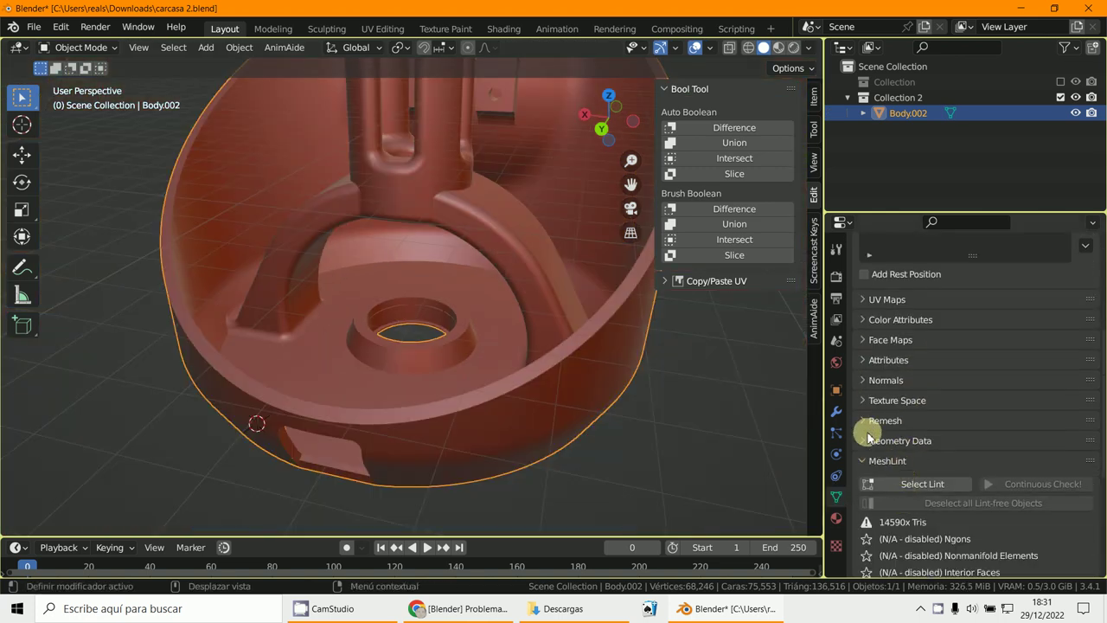
click(874, 422)
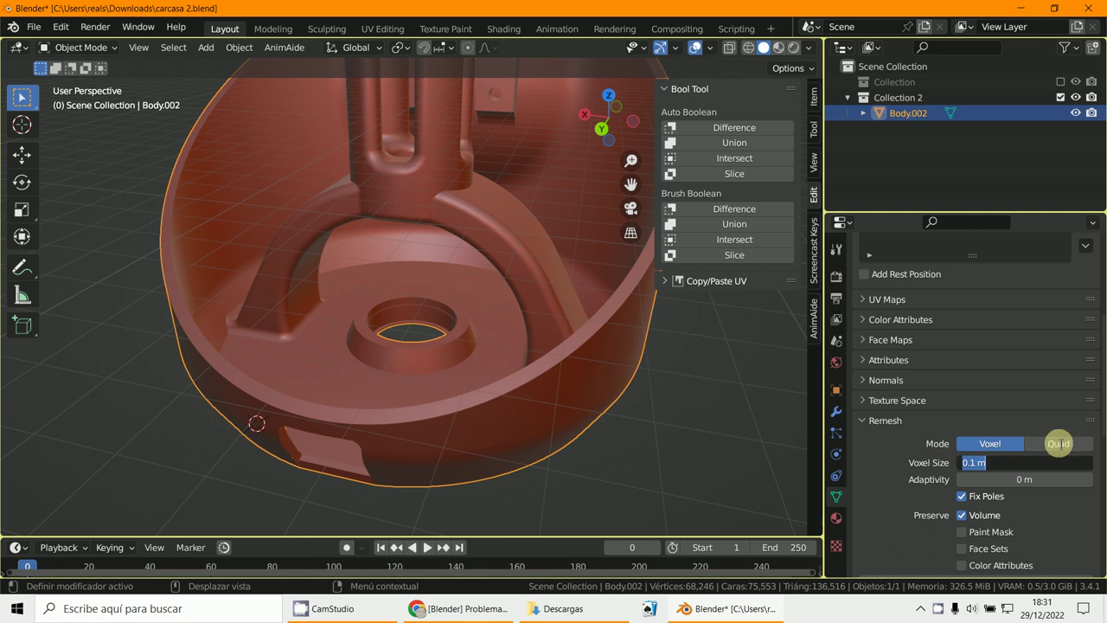
key(Return)
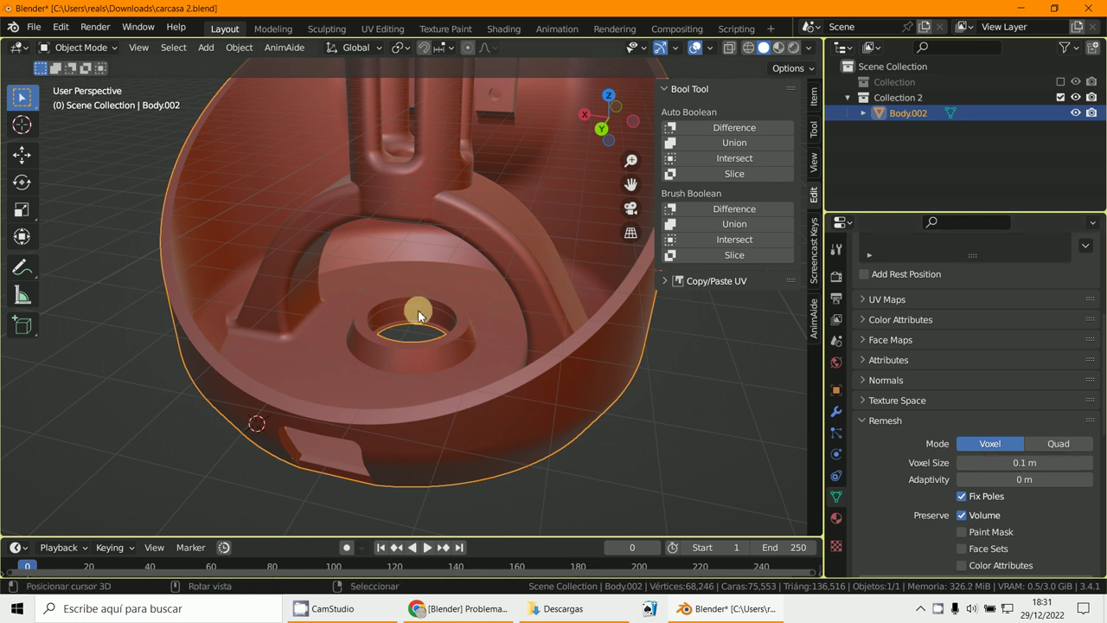
Switch the visible collection from Collection 2 to Collection and delete the casing body Body.001 in it
click(65, 46)
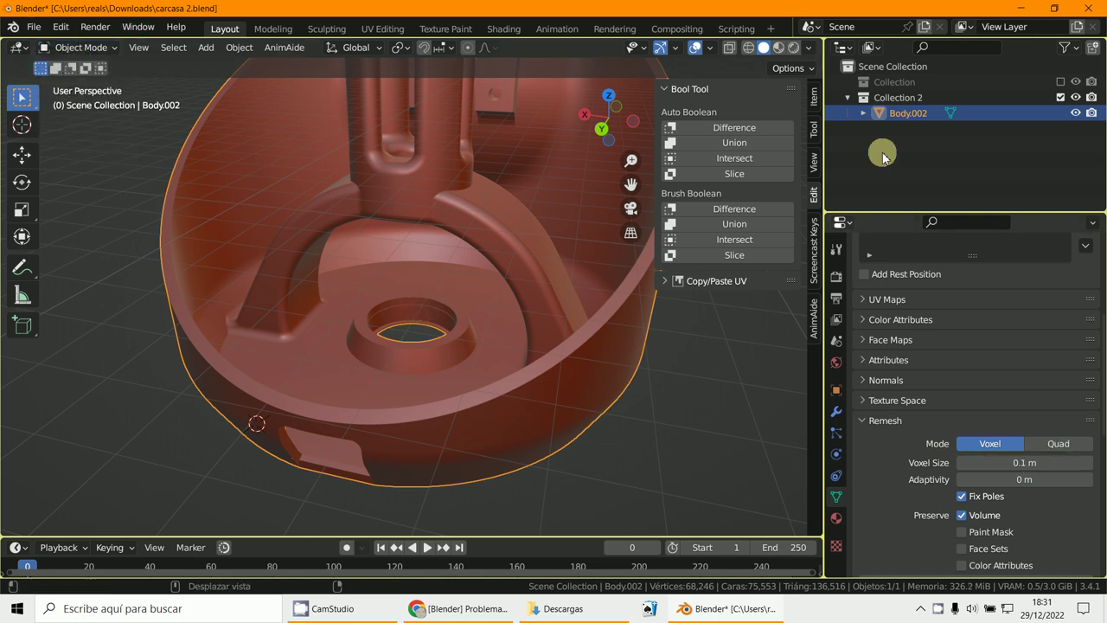
click(1060, 97)
click(1060, 81)
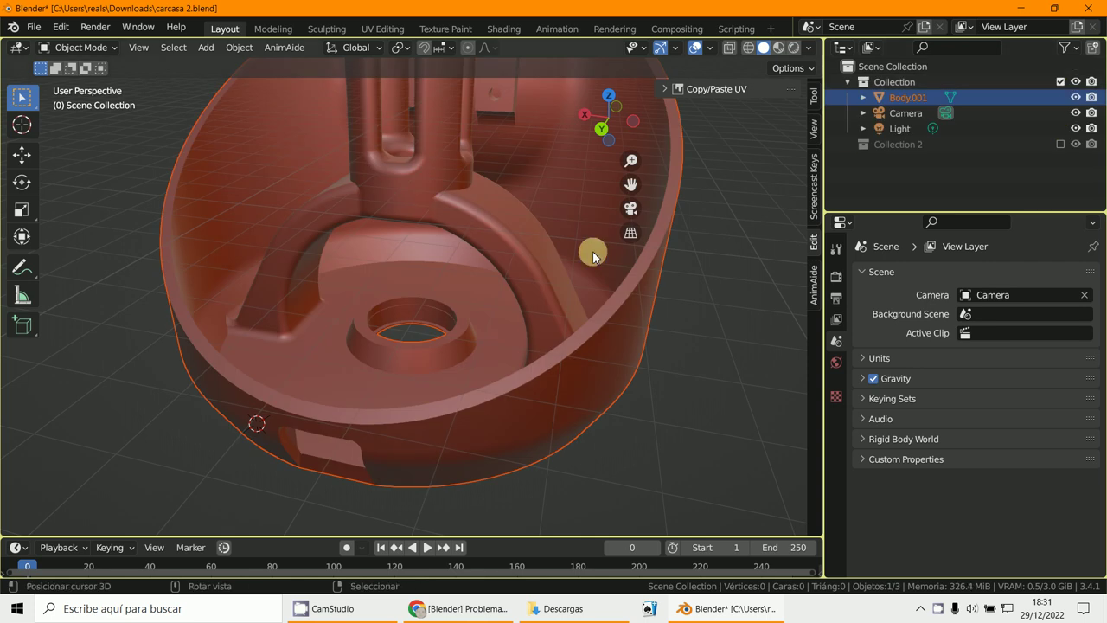
click(560, 294)
middle_drag(557, 213, 463, 273)
key(x)
click(432, 274)
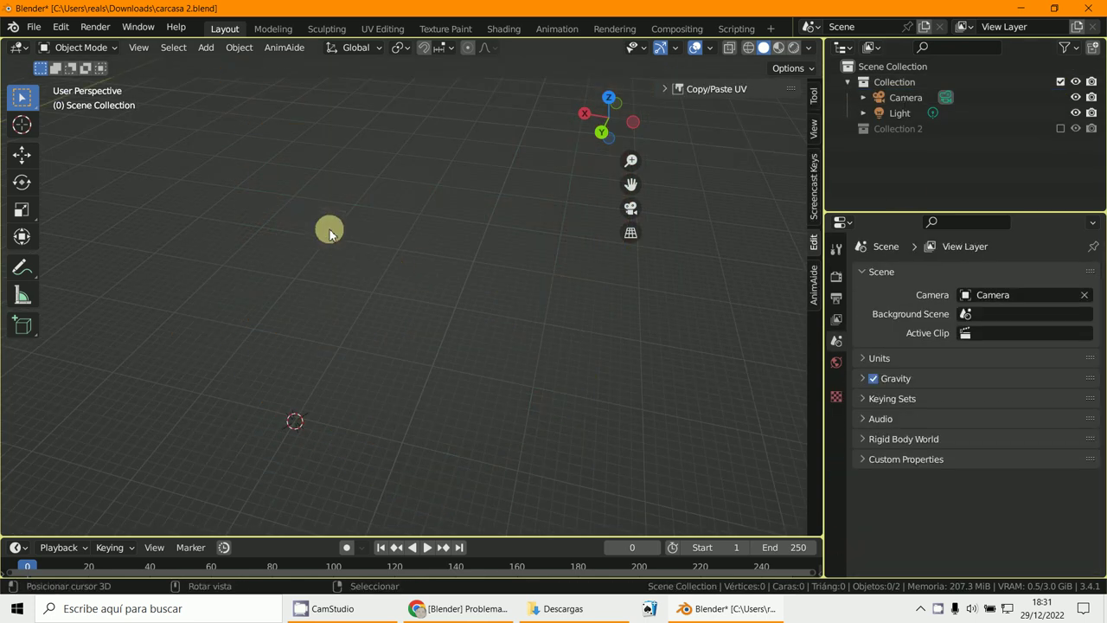
Append a fresh copy of the original casing body to the scene from file
click(33, 26)
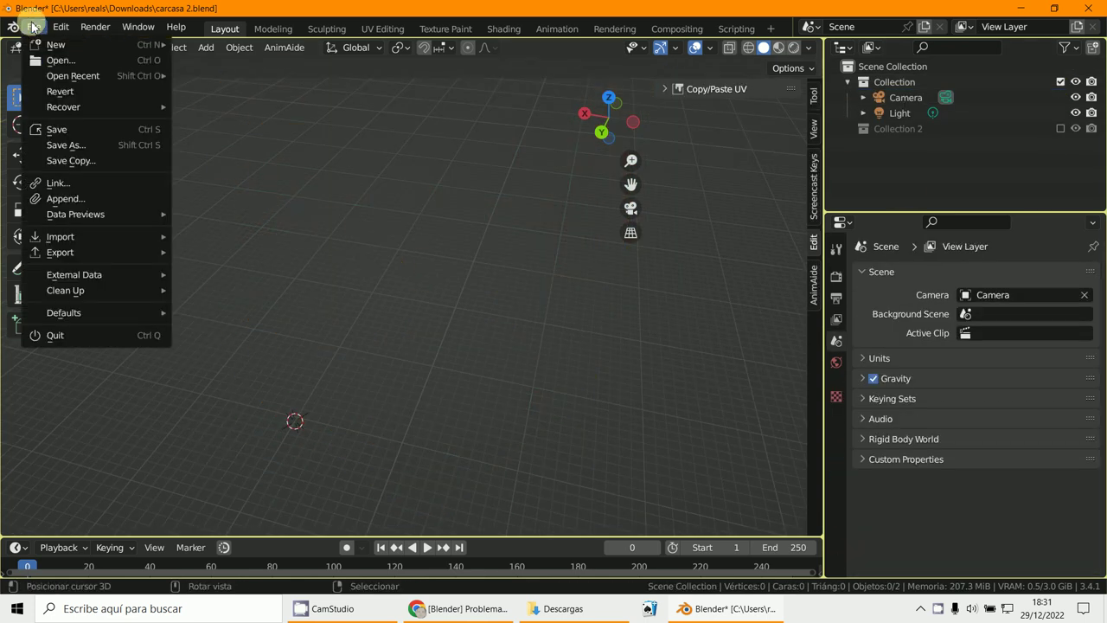
click(70, 199)
double_click(414, 230)
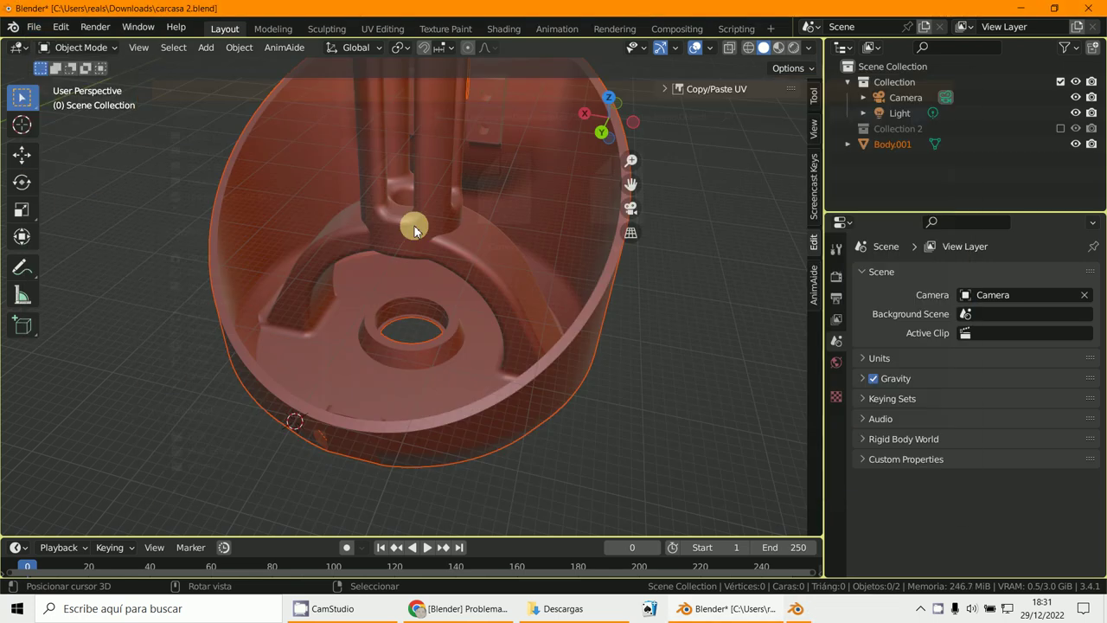
Select the newly added casing body and enter Edit Mode close to the rounded side opening near the floor
scroll(406, 319, up, 2)
shift+middle_drag(404, 320, 310, 299)
scroll(330, 310, up, 1)
click(330, 313)
scroll(321, 314, down, 5)
scroll(310, 300, up, 5)
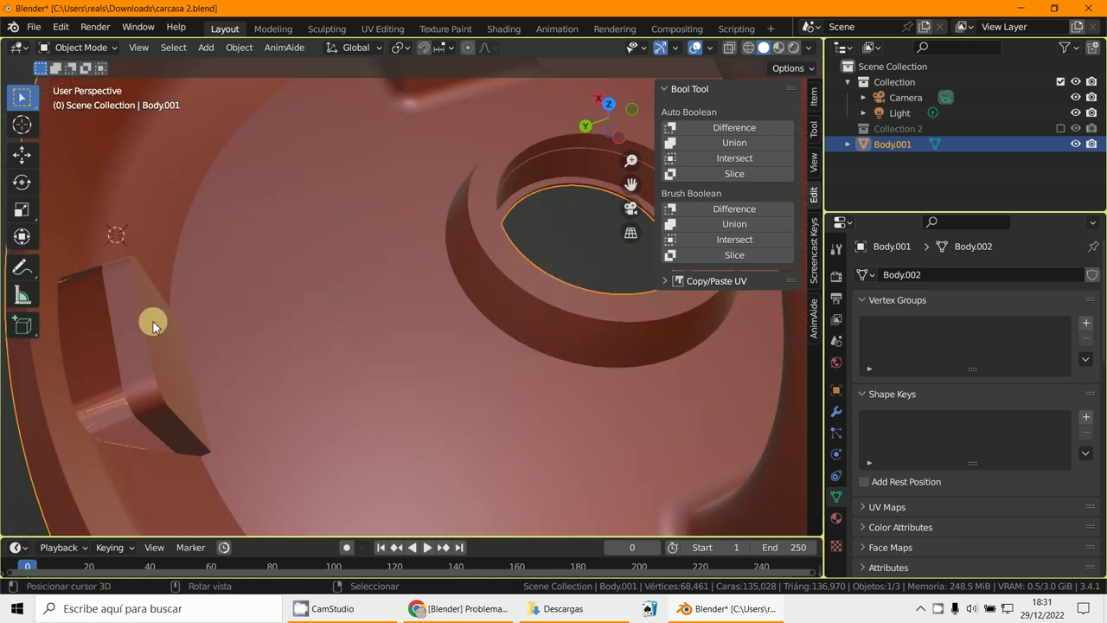
click(94, 48)
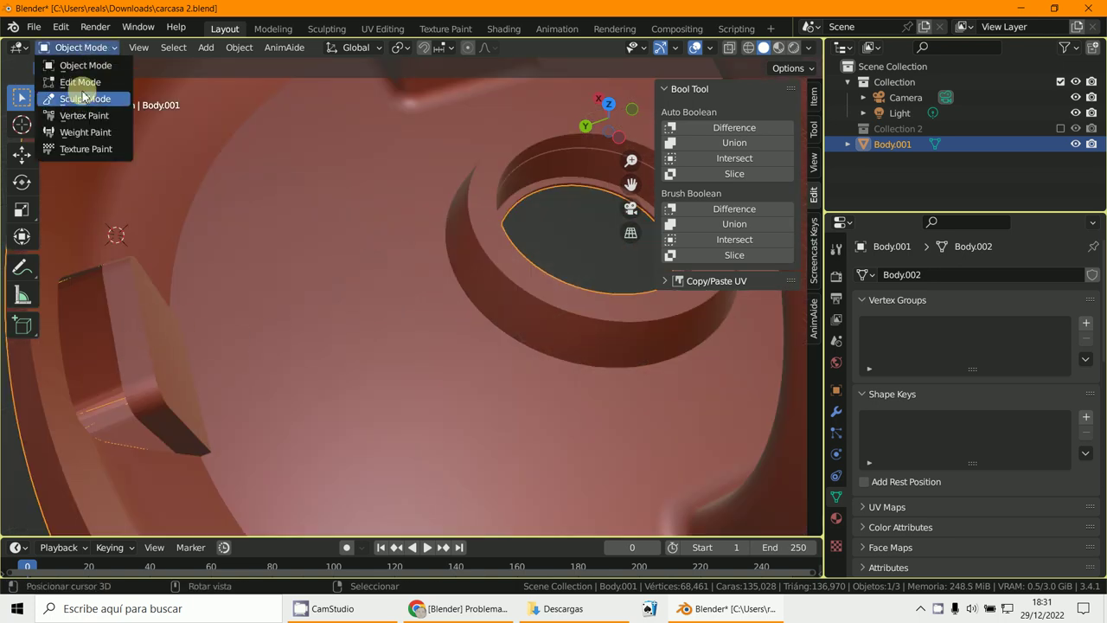
click(81, 83)
Select the linked faces of the loose piece closing the side opening, pull it inward and delete its faces
click(137, 316)
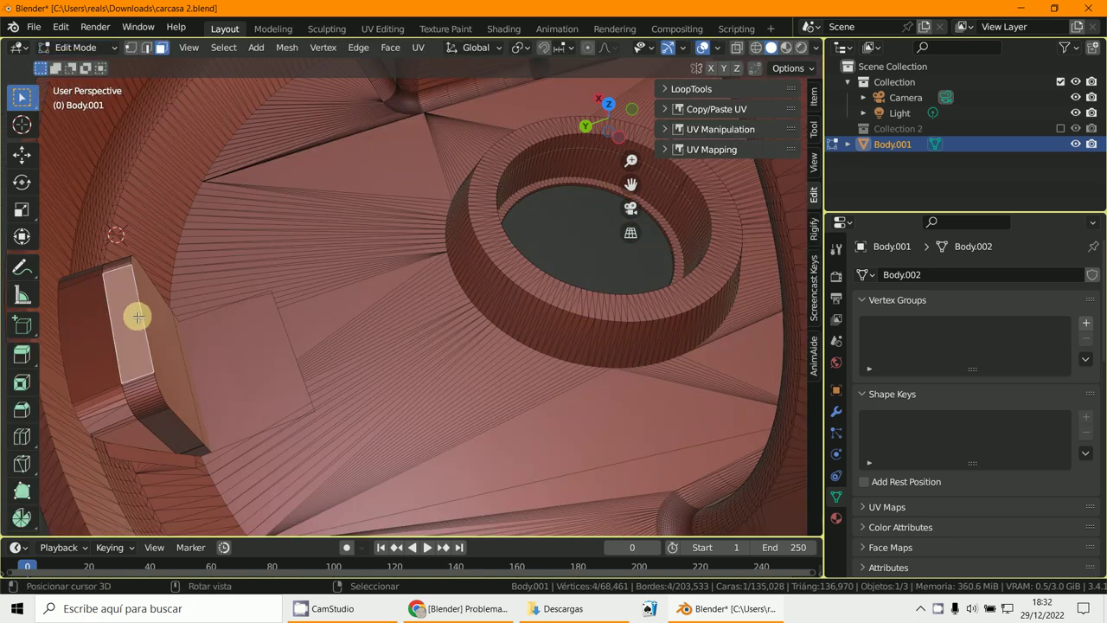
key(ctrl+l)
scroll(157, 327, down, 4)
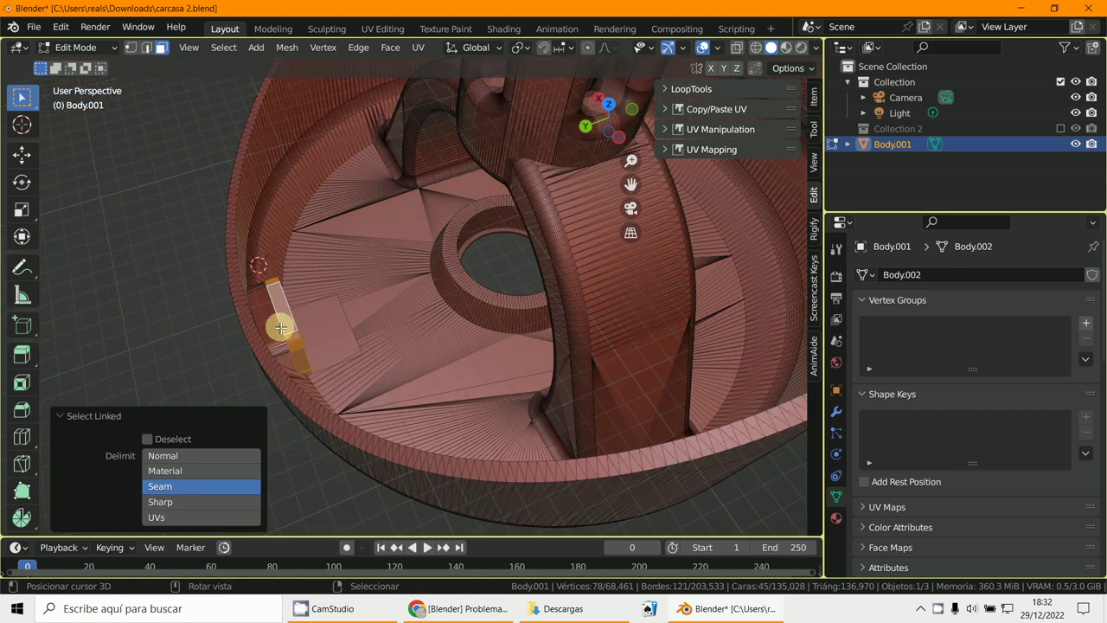
key(g)
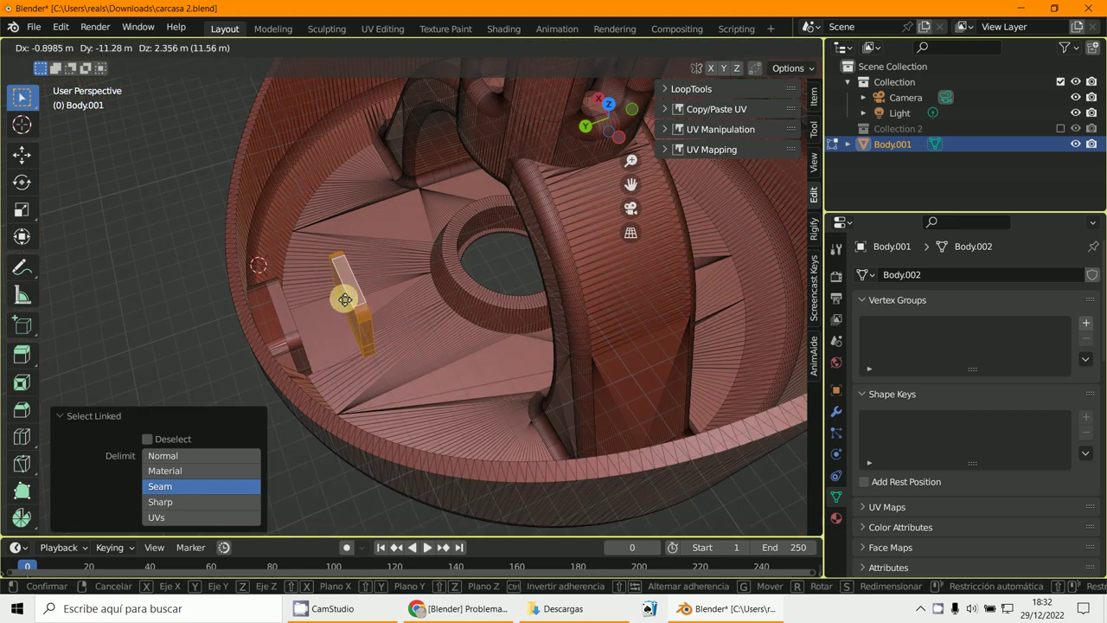
click(345, 300)
key(x)
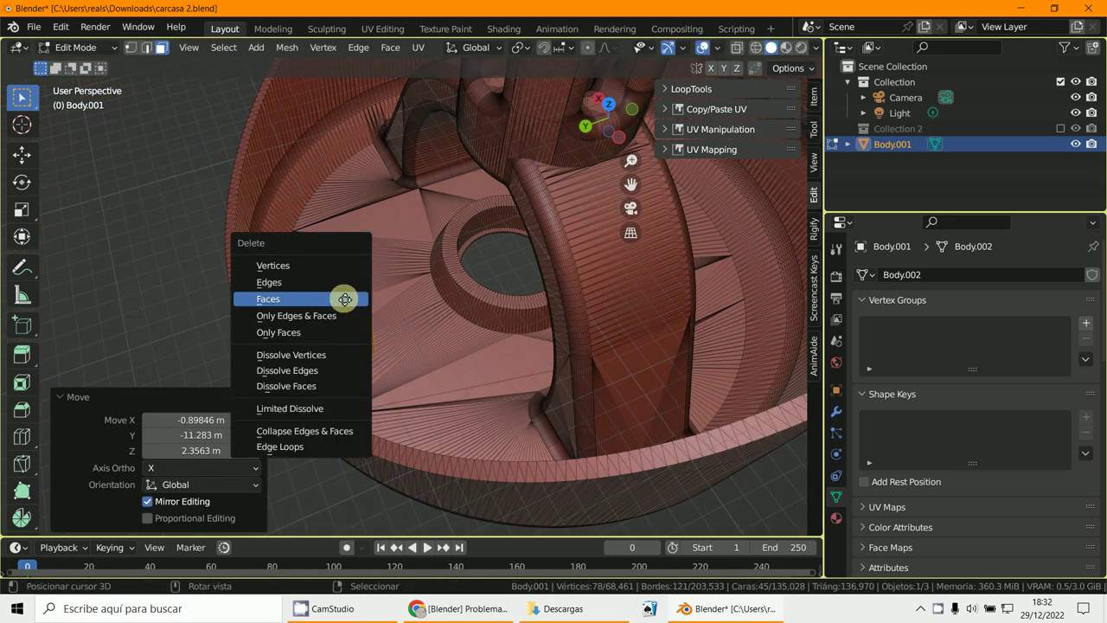
click(344, 296)
Examine the overlapping face at the lower corner of the side opening, hiding it to inspect the geometry behind
middle_drag(343, 299, 391, 309)
scroll(323, 329, up, 4)
scroll(375, 329, up, 2)
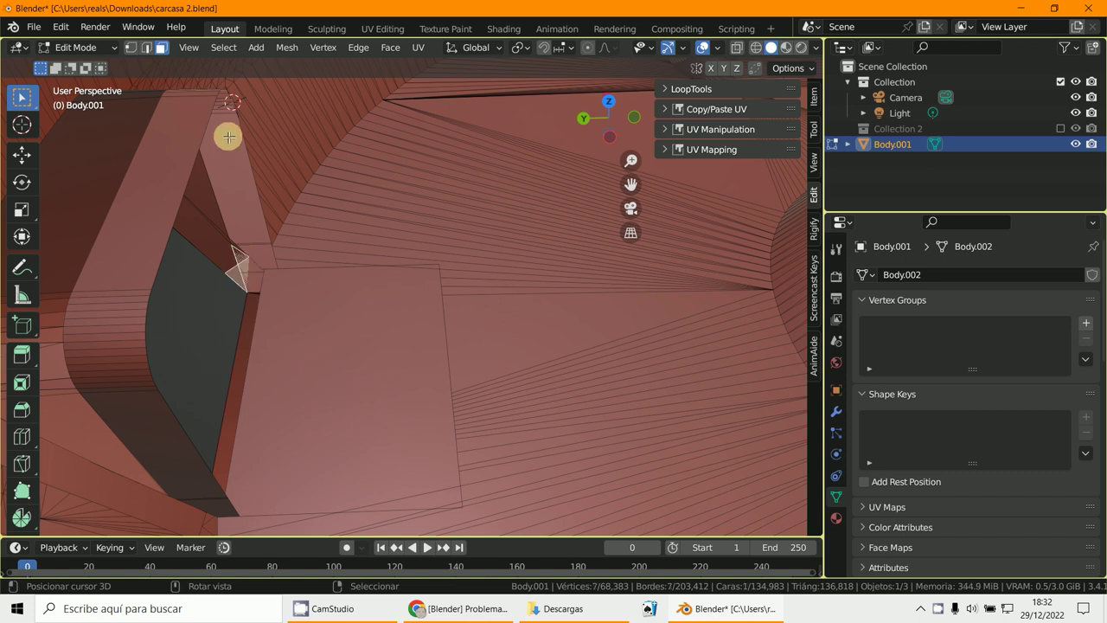
key(KP_Decimal)
scroll(355, 227, down, 1)
middle_drag(355, 227, 319, 213)
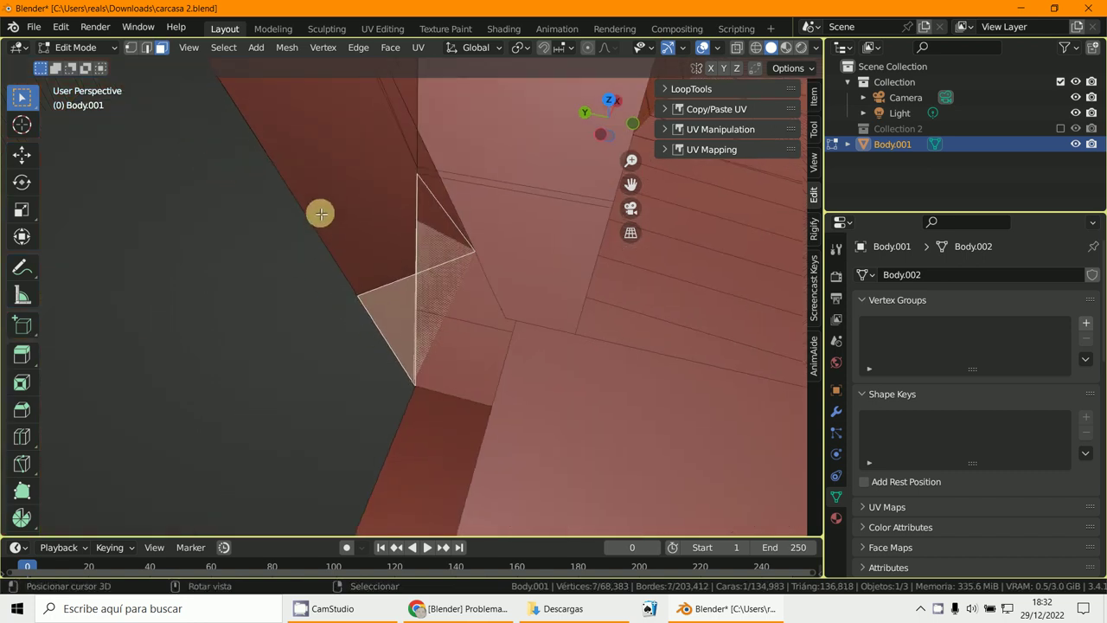
scroll(422, 246, up, 2)
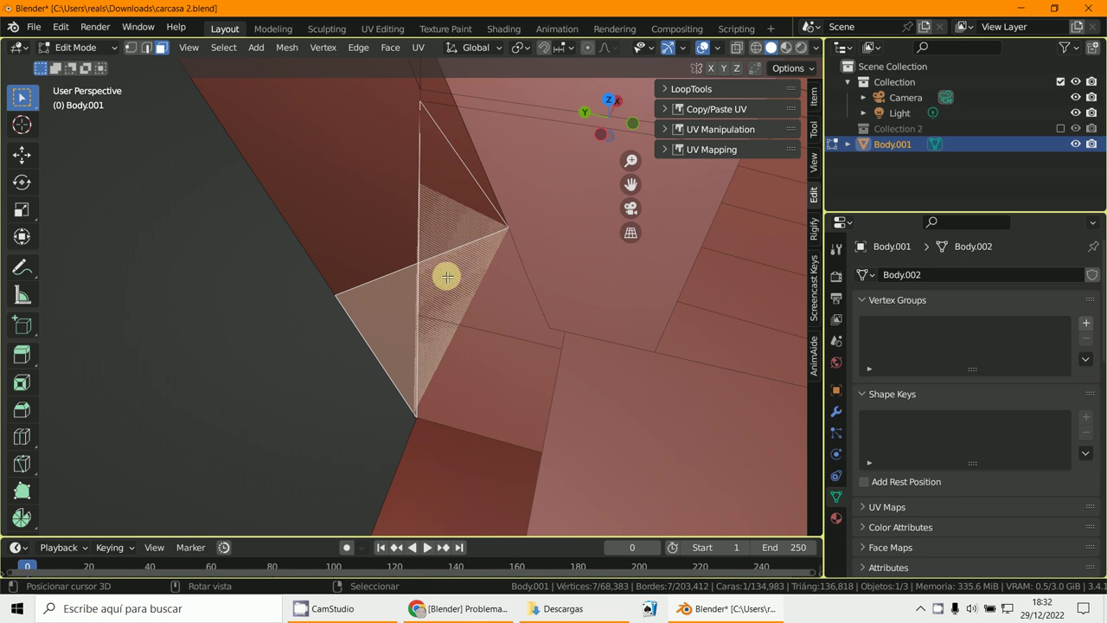
key(h)
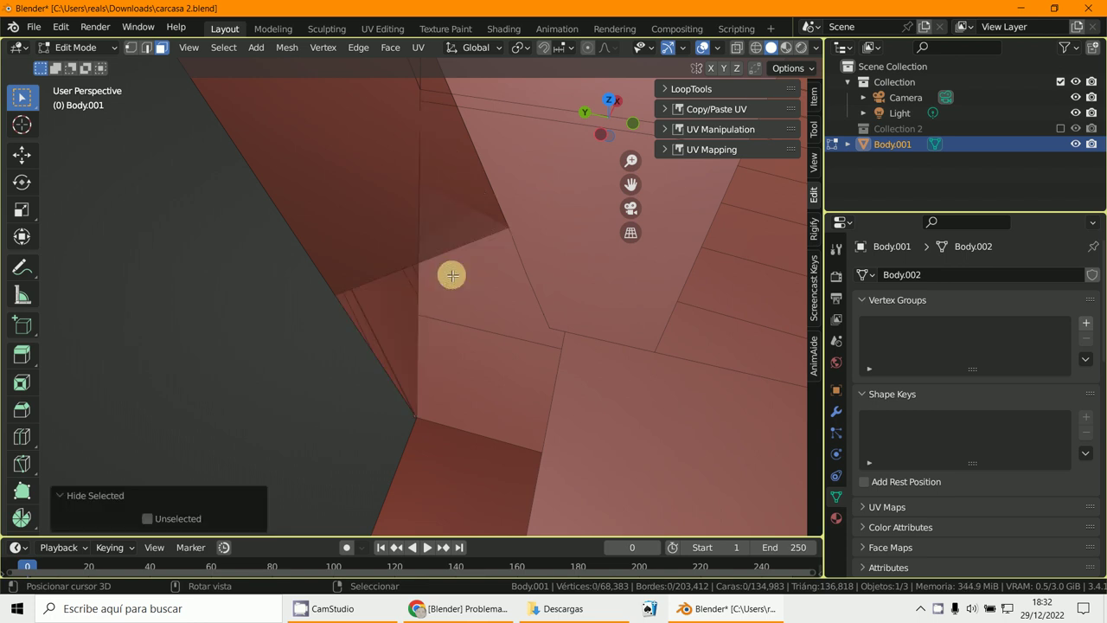
middle_drag(450, 268, 455, 292)
key(alt+h)
Delete the two rectangular faces, one above the other, behind the opening's lower corner
click(459, 285)
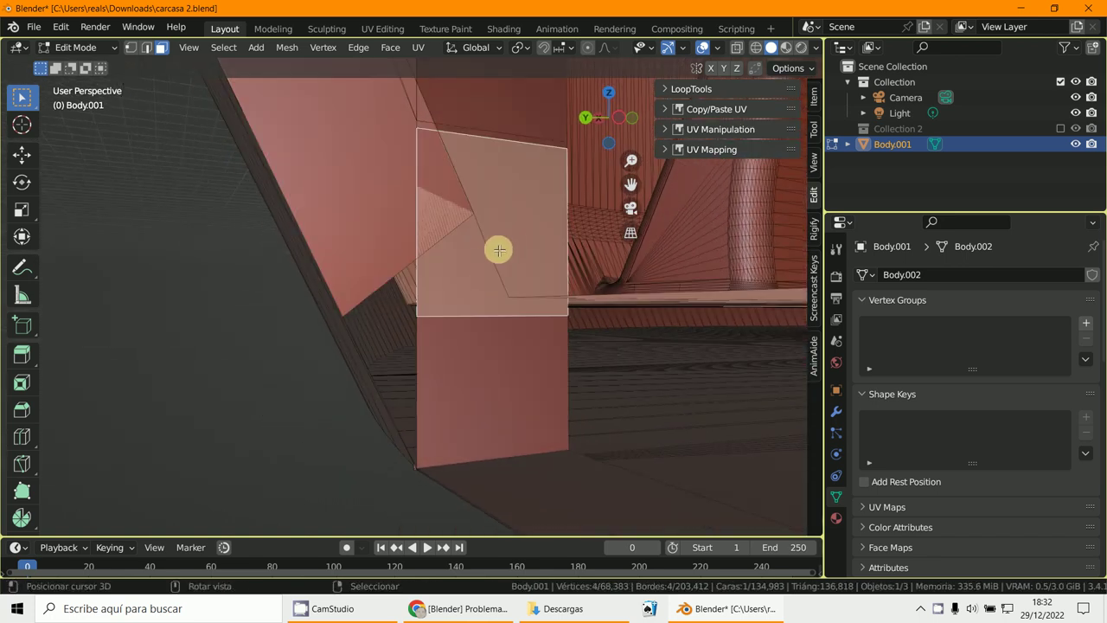
key(x)
click(500, 250)
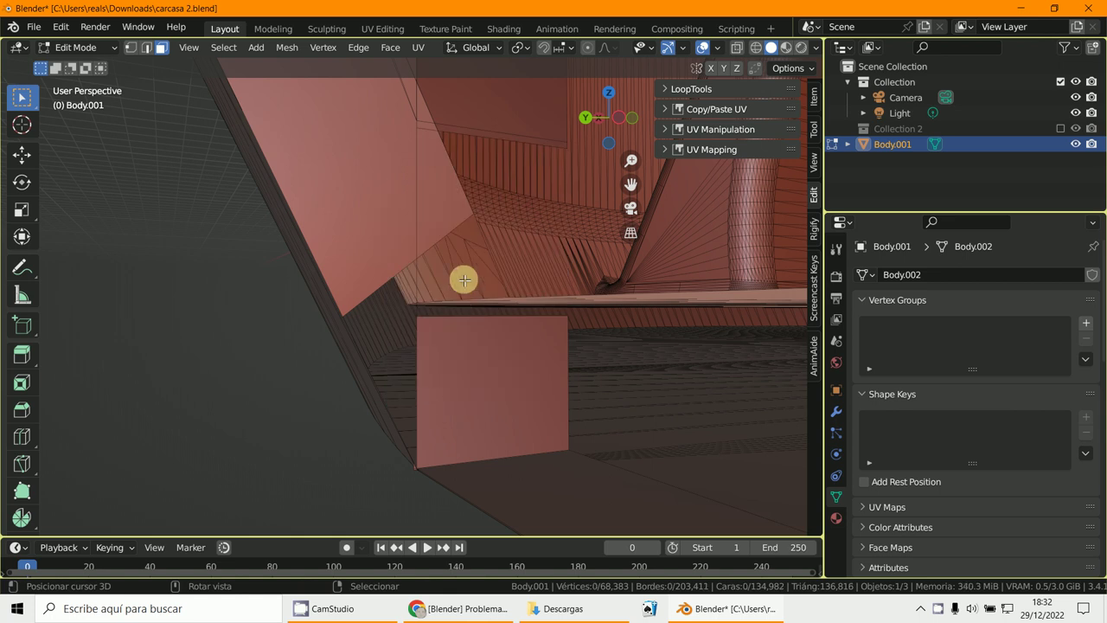
middle_drag(462, 280, 459, 308)
click(450, 360)
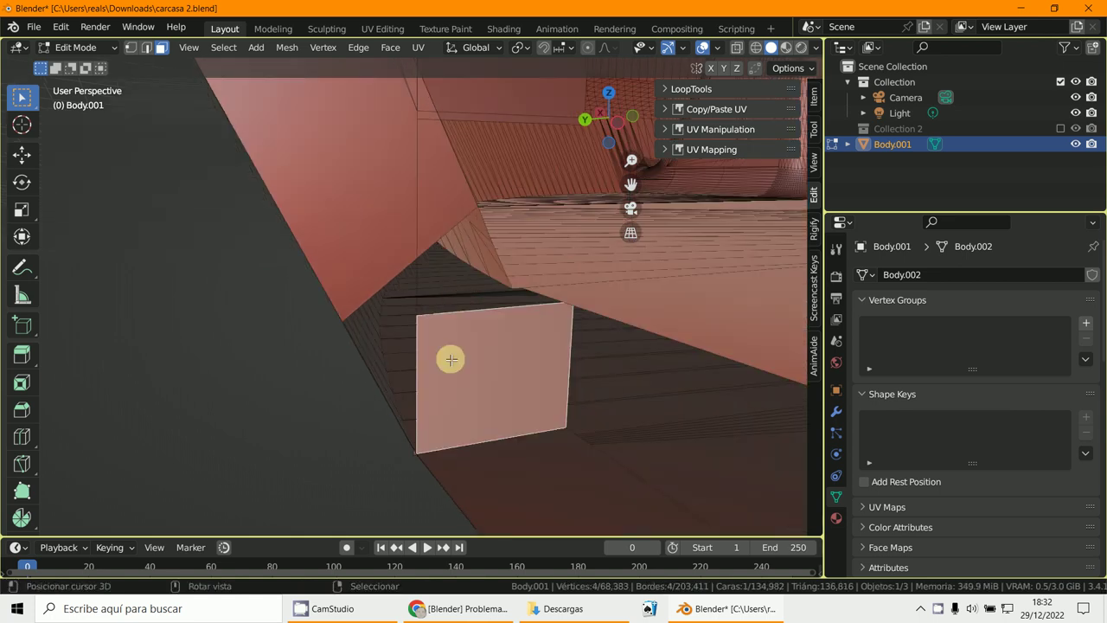
key(x)
click(451, 360)
In edge selection mode, select the stray vertical edges at the opening's corner, reveal the hidden face and delete the selected edges
middle_drag(440, 337, 415, 331)
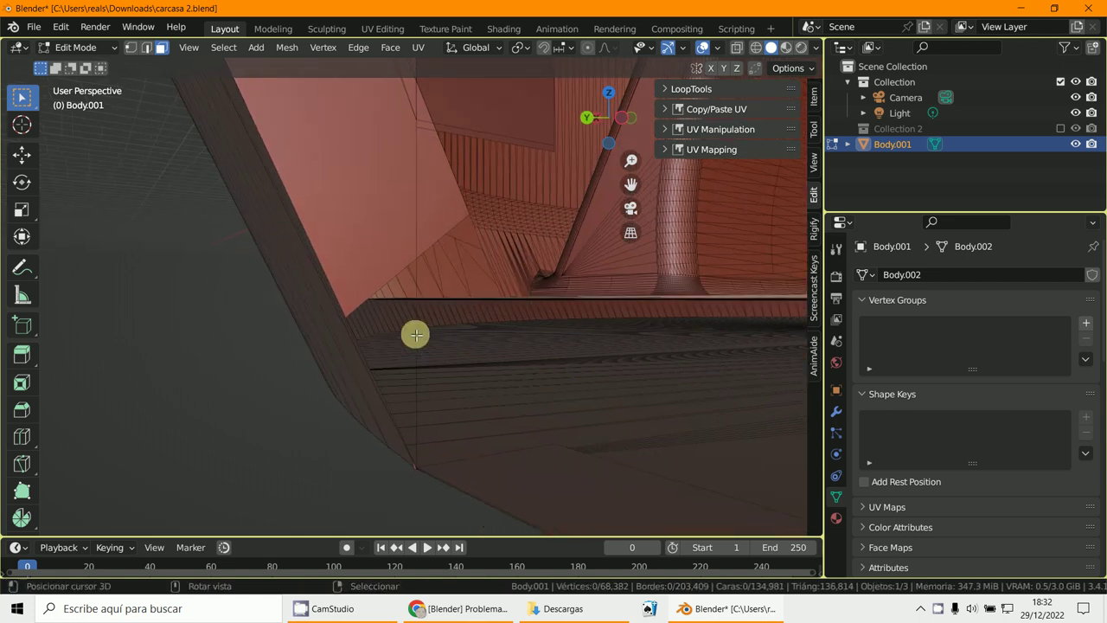
click(147, 49)
click(444, 380)
mouse_move(420, 379)
middle_down()
mouse_move(442, 380)
mouse_move(410, 396)
mouse_move(415, 361)
middle_up()
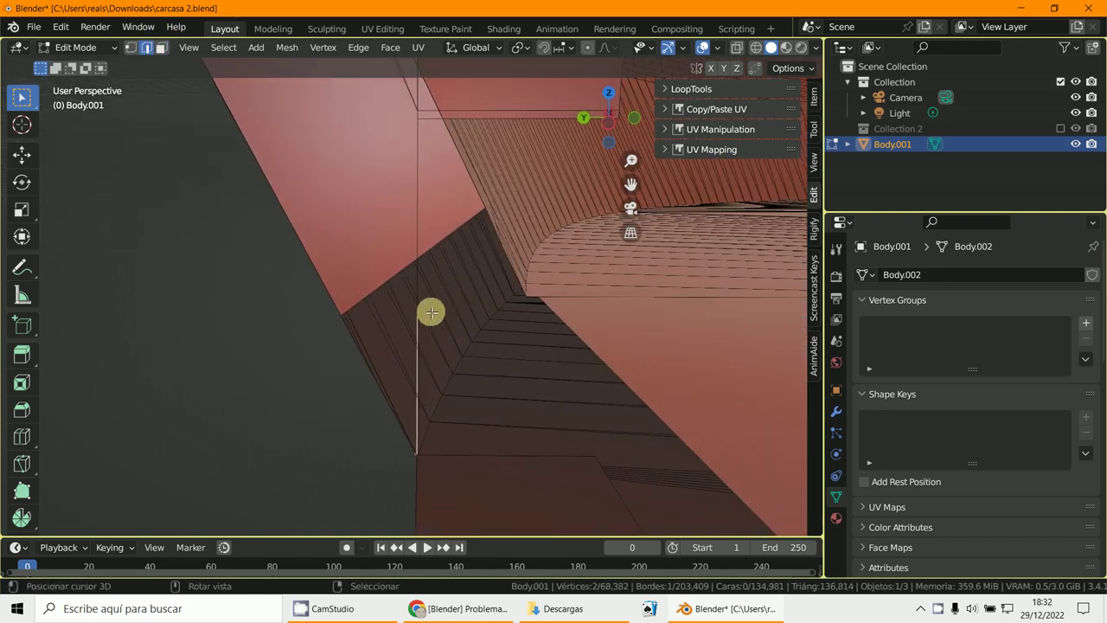
mouse_move(431, 312)
middle_down()
mouse_move(462, 302)
mouse_move(435, 329)
mouse_move(428, 312)
middle_up()
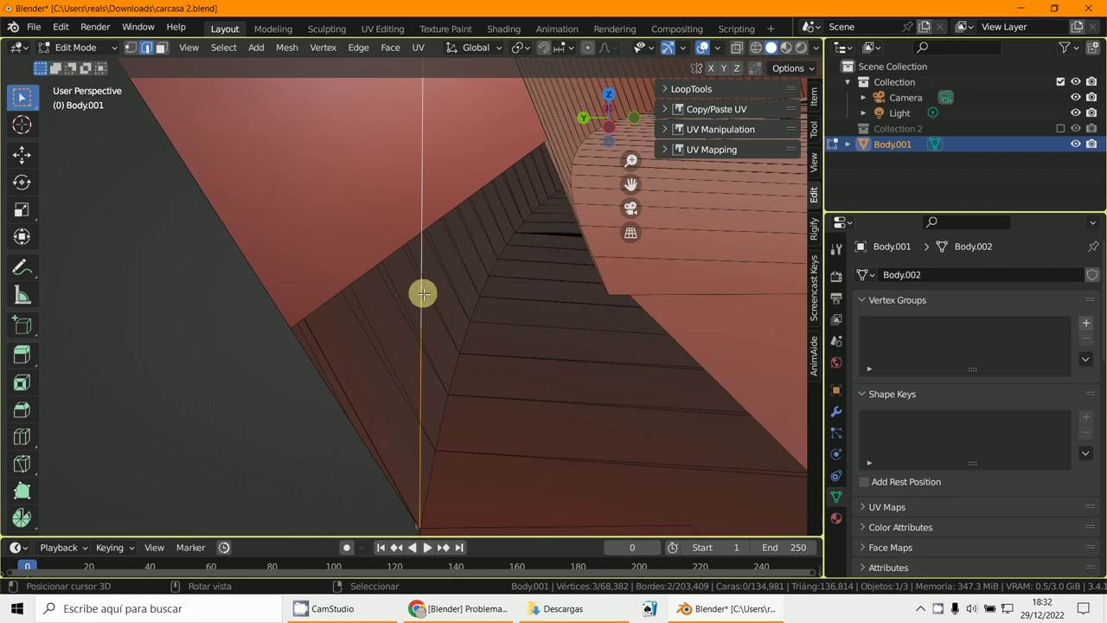
key(alt+h)
middle_drag(423, 295, 453, 275)
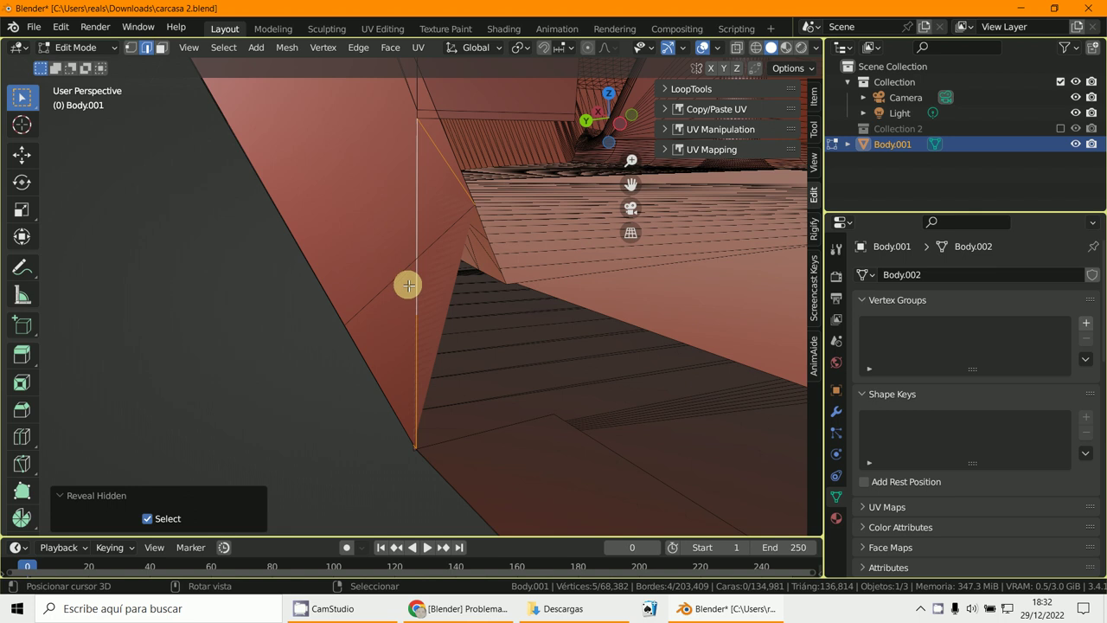
key(x)
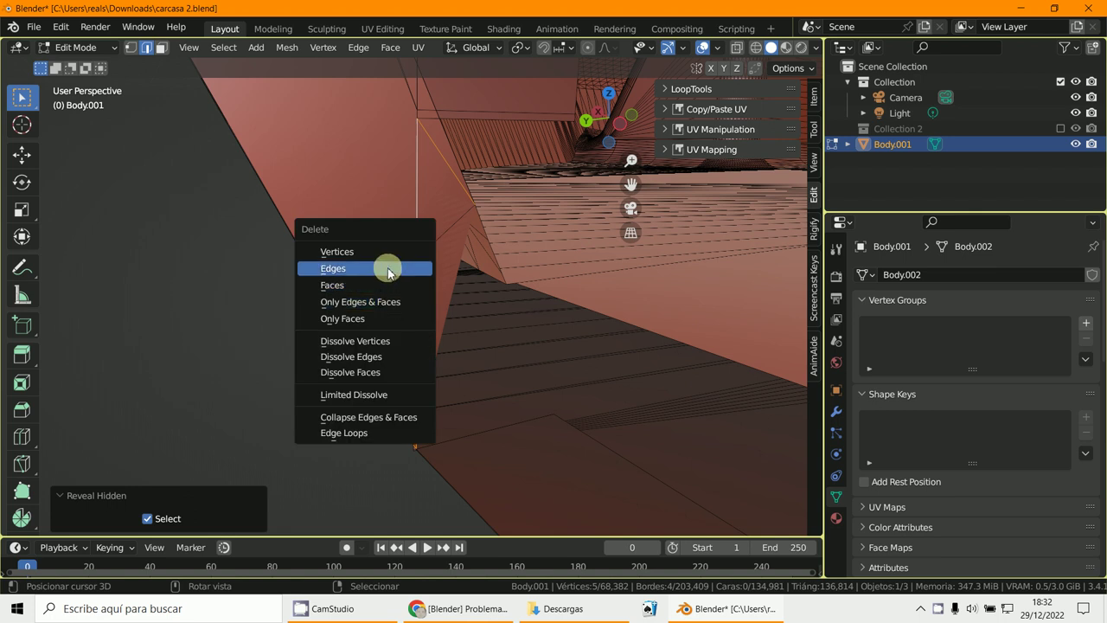
click(387, 268)
middle_drag(385, 268, 453, 376)
key(alt+h)
Try to select all geometry linked to an edge at the opening's rounded upper corner, and undo the selection
scroll(453, 376, down, 2)
middle_drag(418, 314, 426, 313)
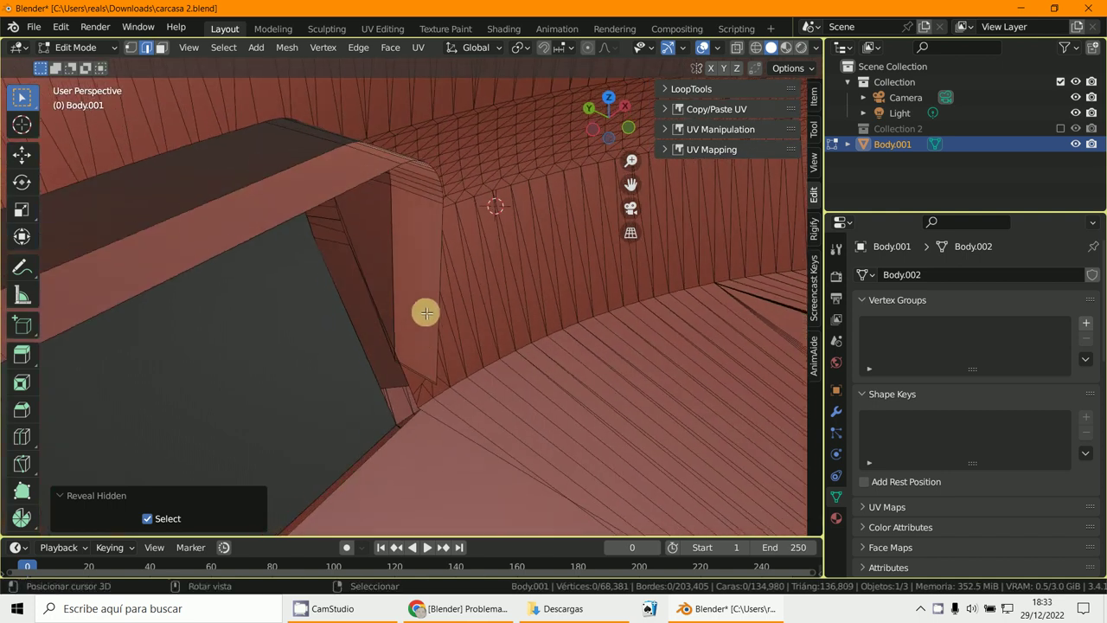
alt+click(427, 199)
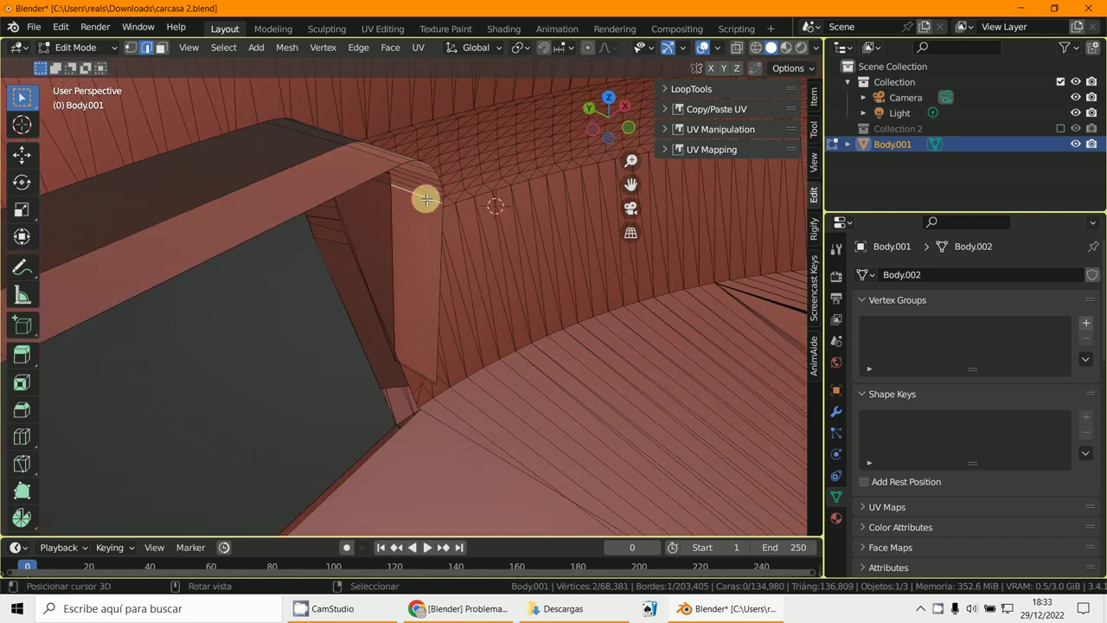
key(ctrl+l)
middle_drag(426, 199, 416, 225)
key(ctrl+z)
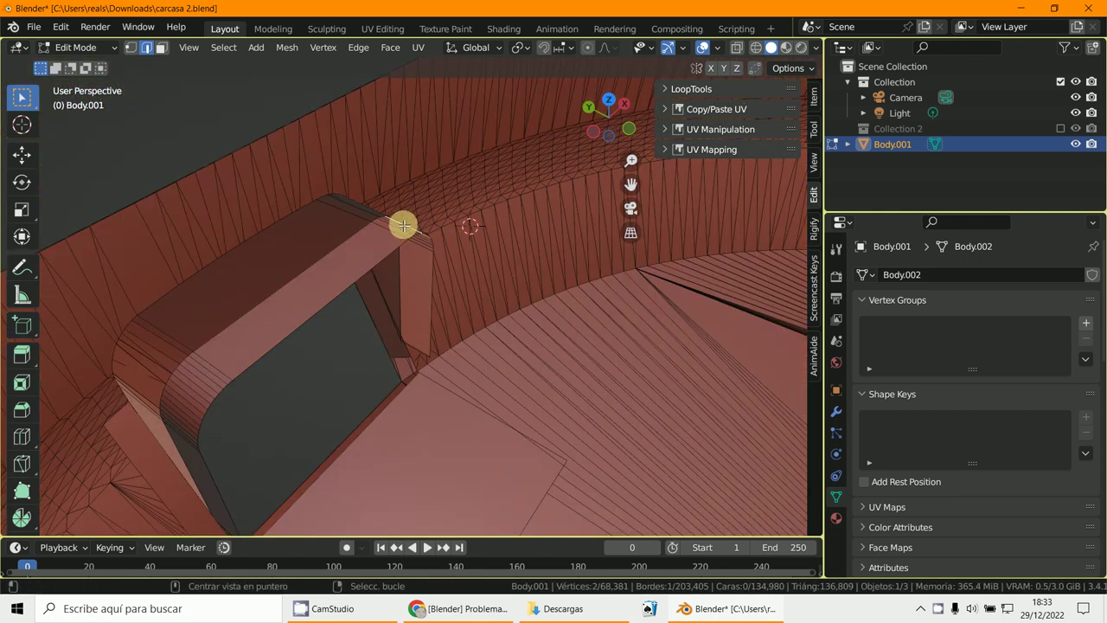
In face selection mode, select the face loop around the inner rim of the opening and delete its vertices
alt+click(391, 229)
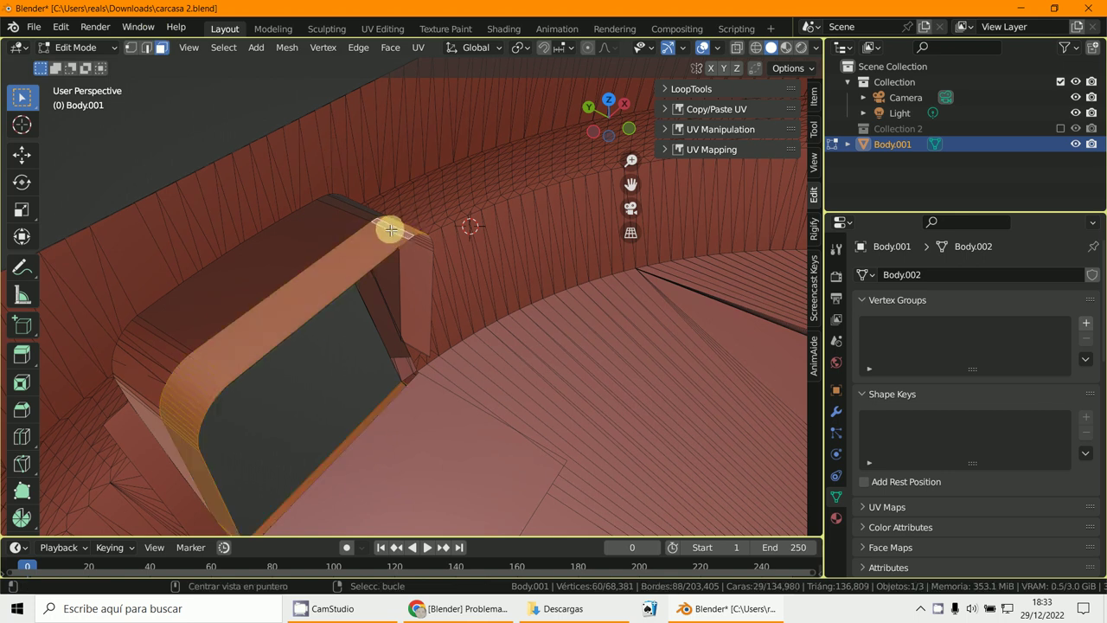
key(x)
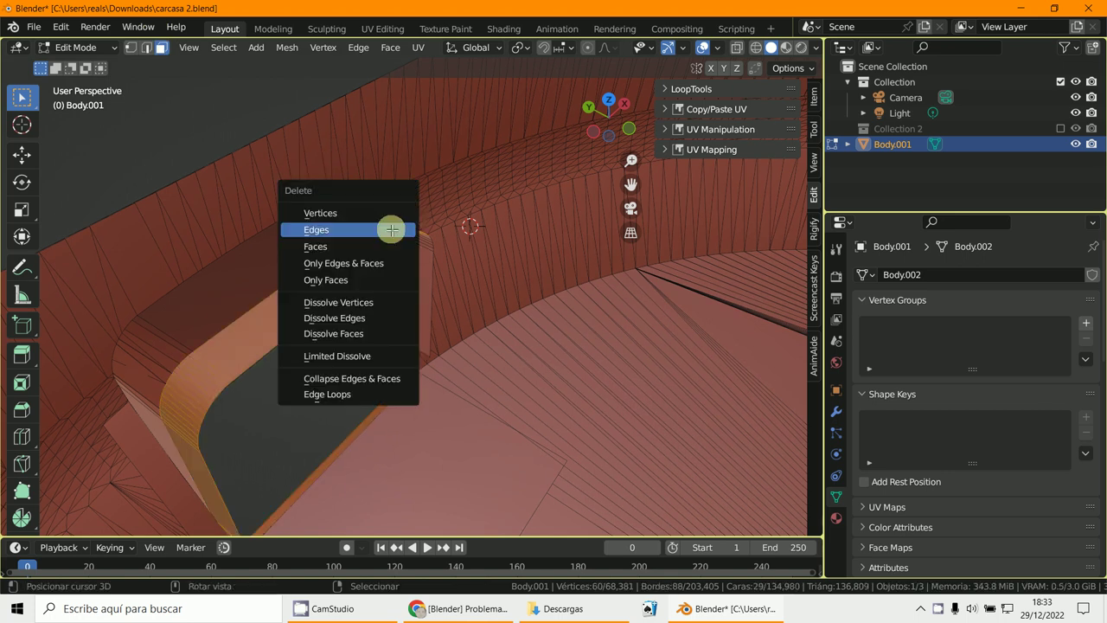
click(389, 214)
Select the tall narrow rectangular face beside the opening and inspect the surrounding wall from inside and outside the body
middle_drag(391, 245, 211, 214)
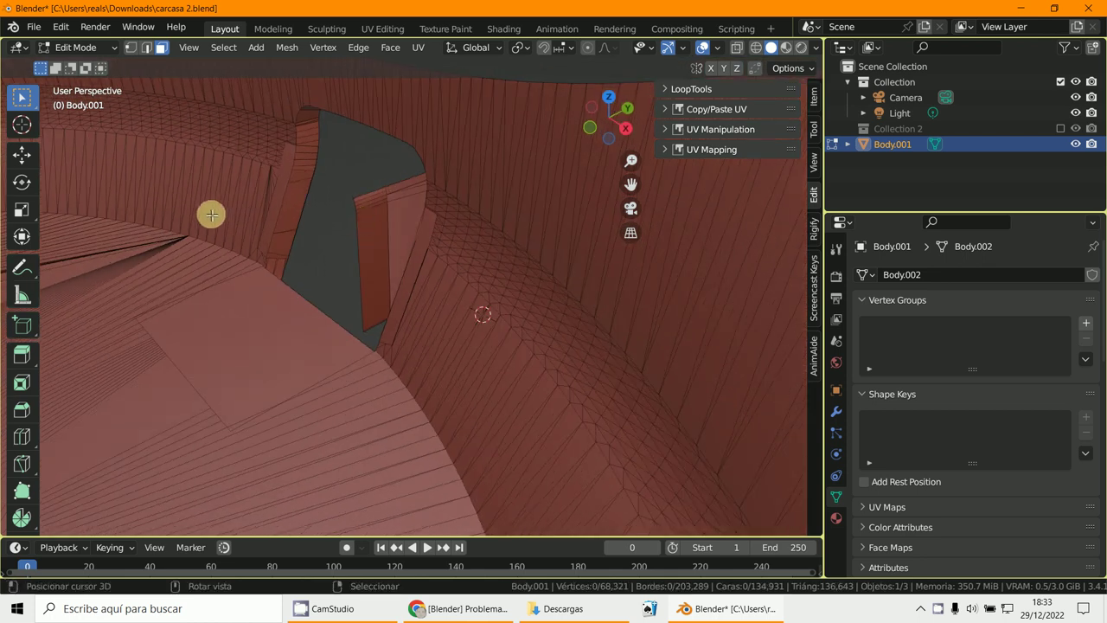
click(366, 225)
middle_drag(453, 242, 384, 233)
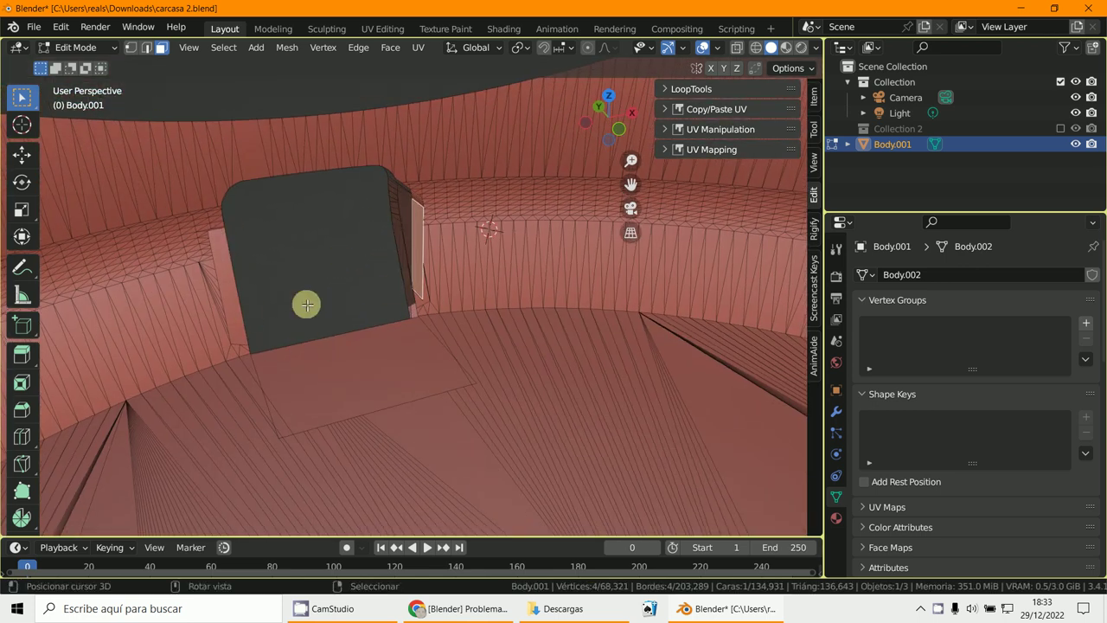
scroll(299, 299, down, 4)
middle_drag(299, 299, 348, 288)
scroll(349, 289, down, 3)
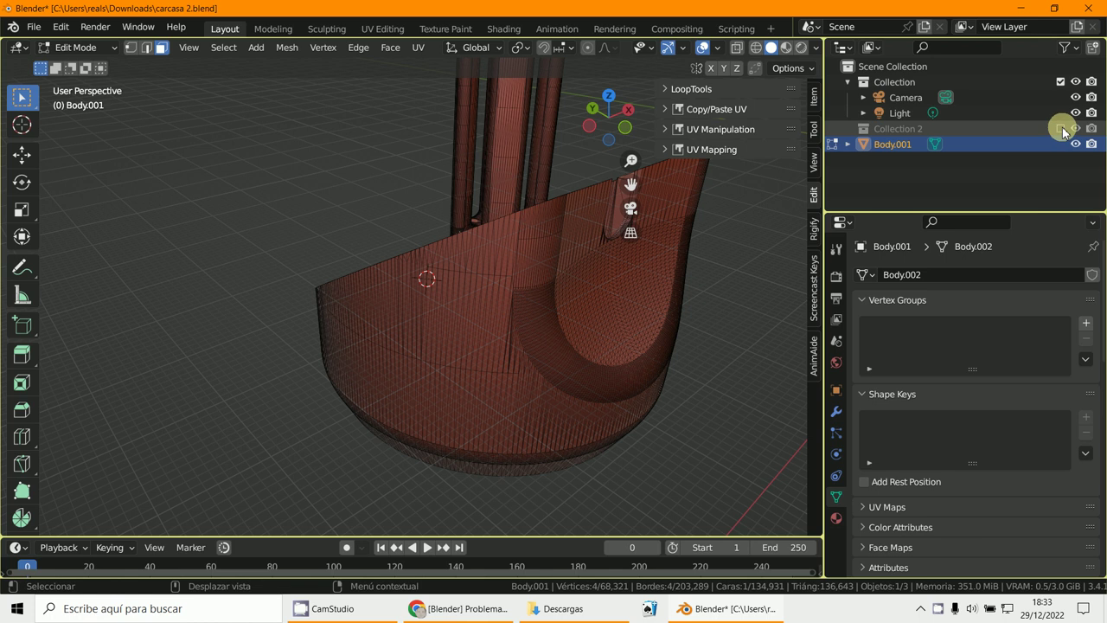
Include Collection 2 in the scene, exclude Collection, and view the opening where Body.001 and Body.002 overlap
click(1061, 129)
click(1062, 82)
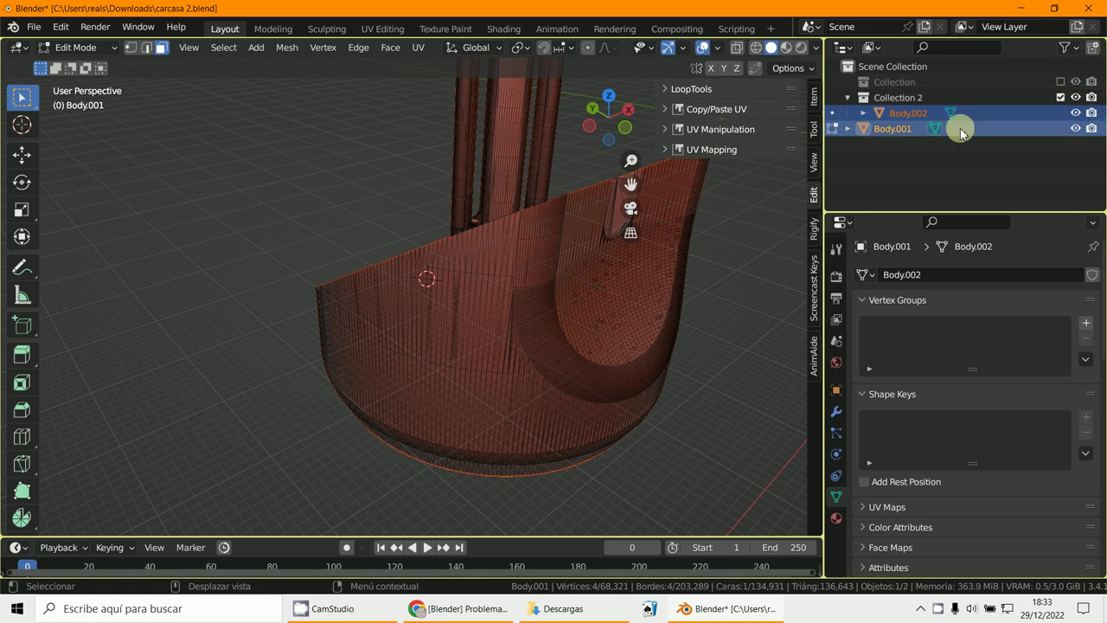
click(1061, 83)
click(1061, 82)
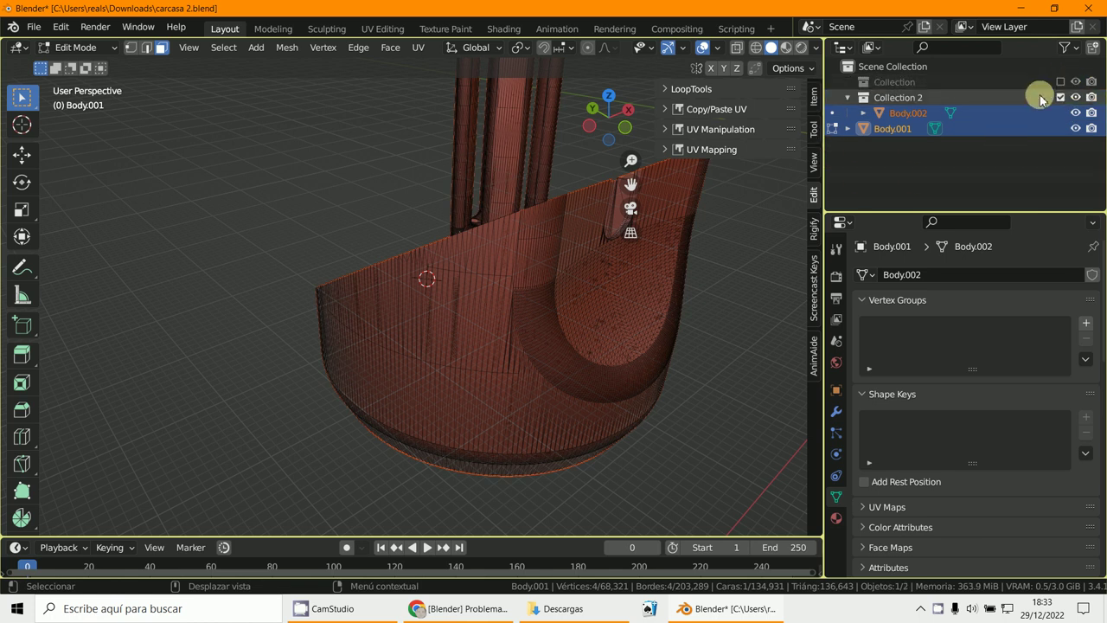
middle_drag(761, 210, 507, 231)
scroll(507, 230, up, 4)
shift+middle_drag(471, 330, 459, 273)
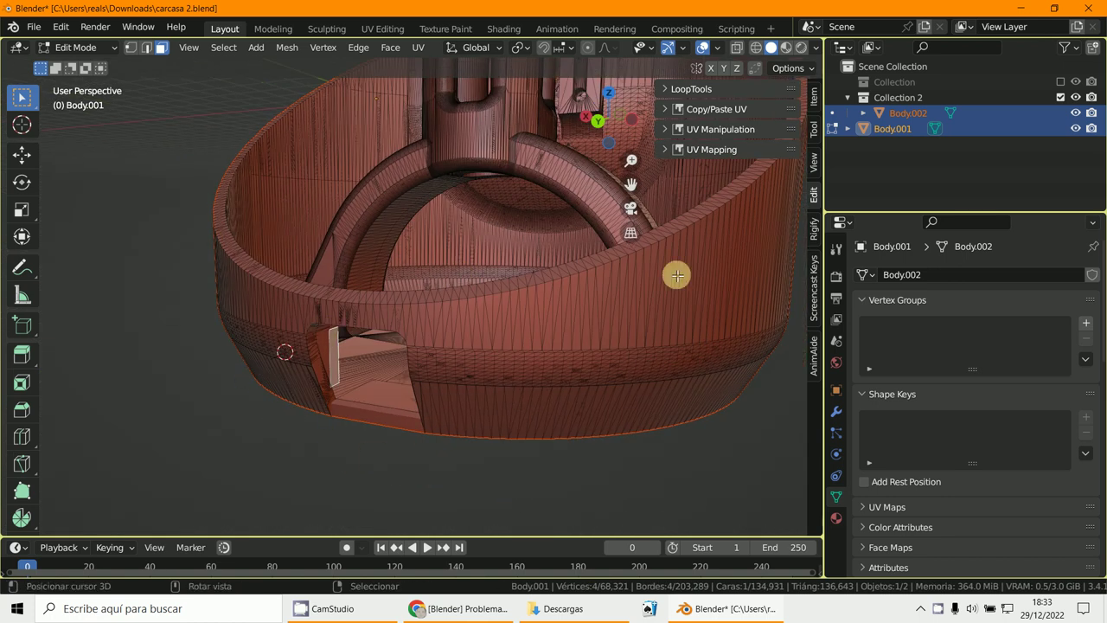
Return to Object Mode and toggle Collection 2 off and on to compare Body.001 alone with both overlapping bodies
click(76, 48)
click(80, 61)
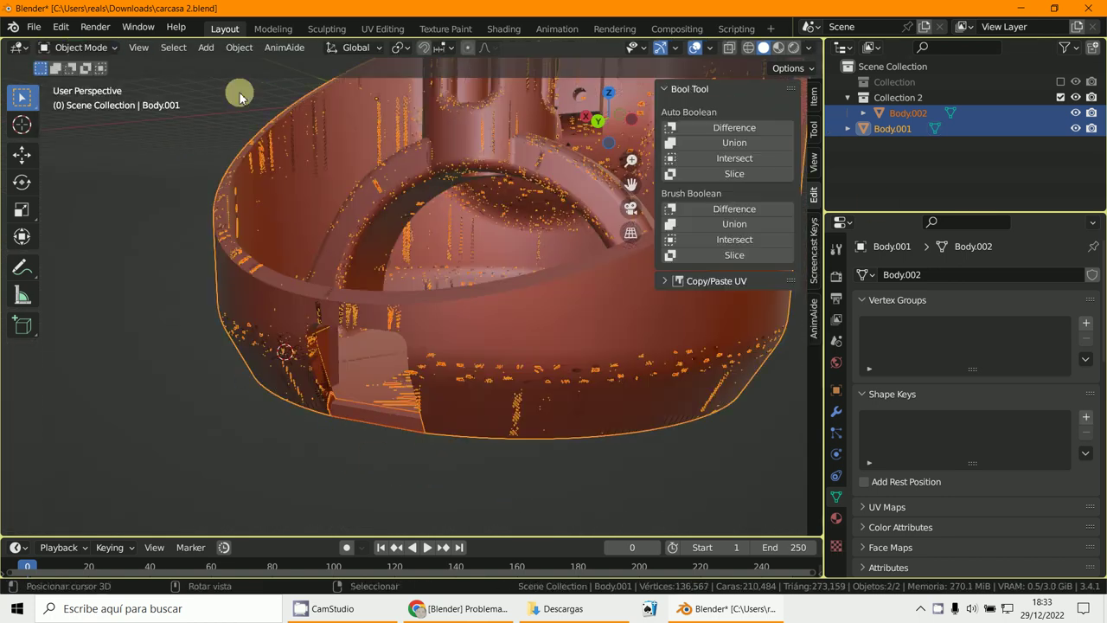
click(1062, 97)
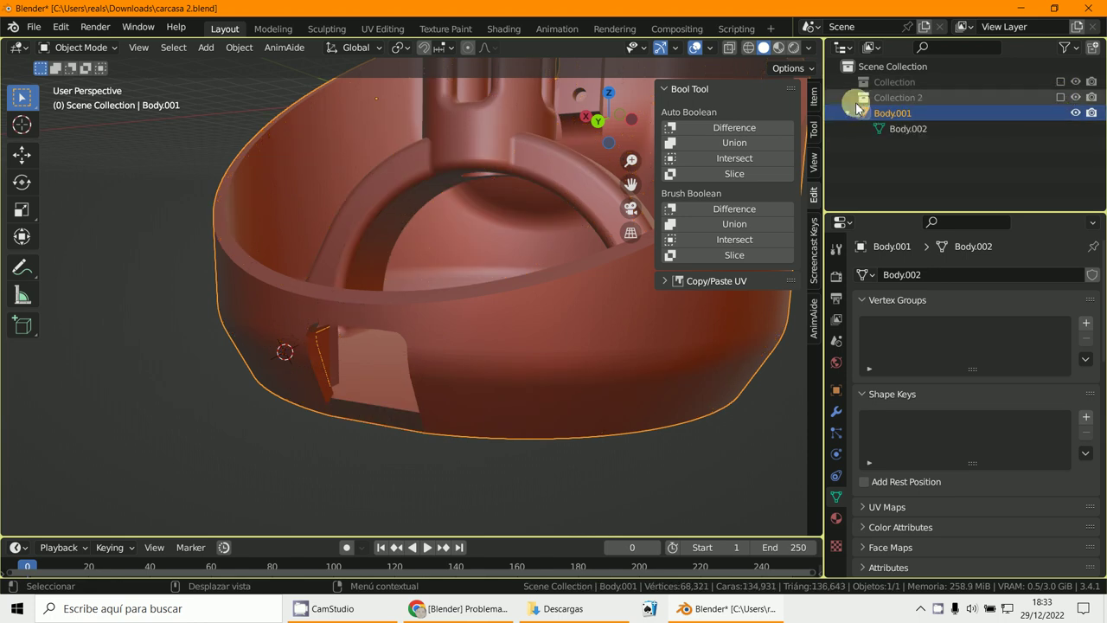
click(1062, 97)
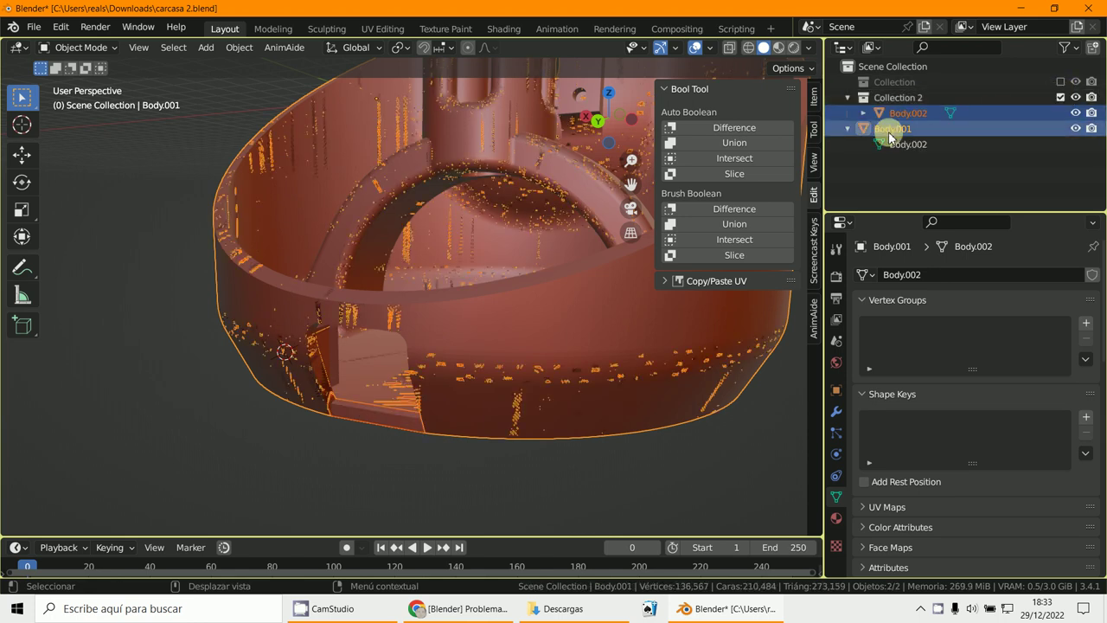
click(1060, 81)
click(1060, 82)
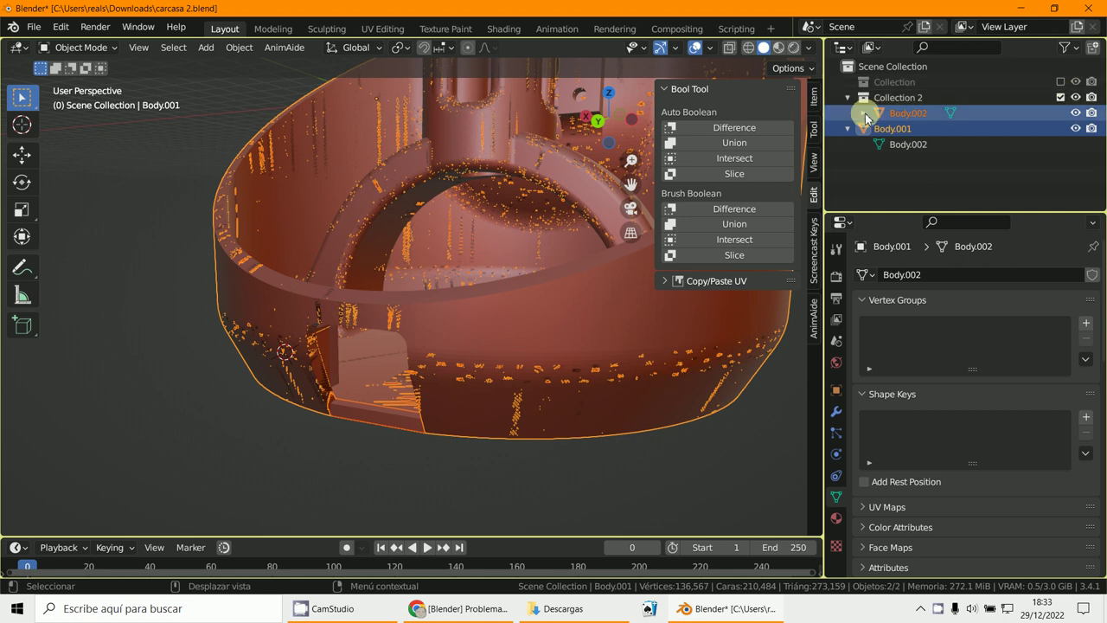
Move the two selected bodies together freehand twice, the second time about 0.30 m in X, 0.09 m in Y and 0.30 m in Z
key(g)
click(536, 289)
scroll(535, 288, down, 3)
middle_drag(534, 287, 568, 337)
key(g)
click(573, 316)
shift+middle_drag(548, 295, 527, 344)
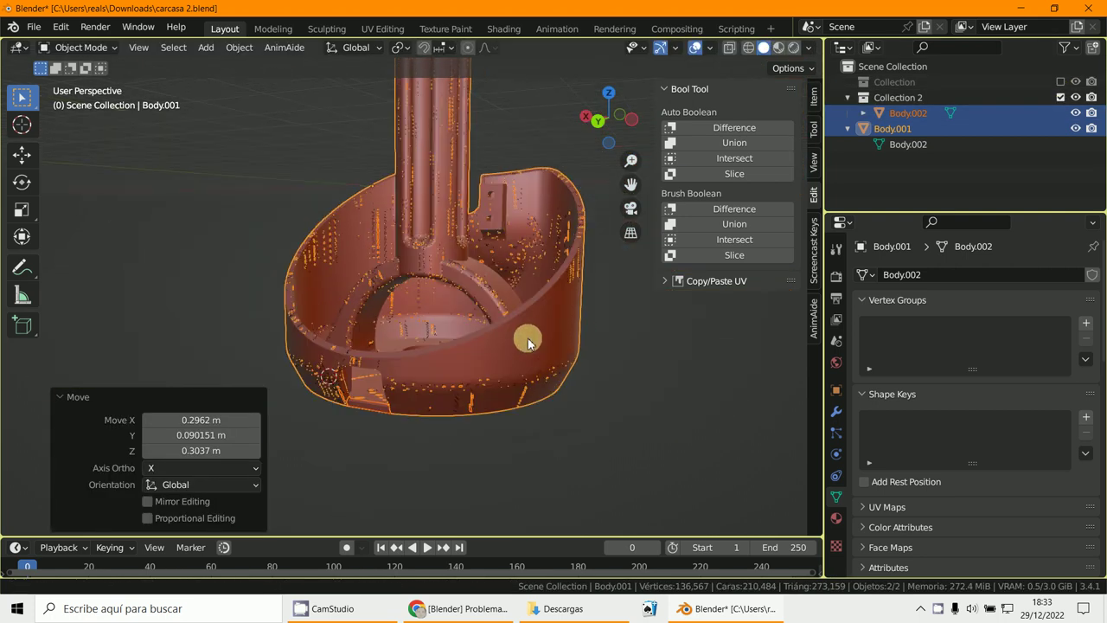
Edit both bodies together in vertex selection mode, select all their geometry and merge vertices by distance at 0.0101 m
click(79, 47)
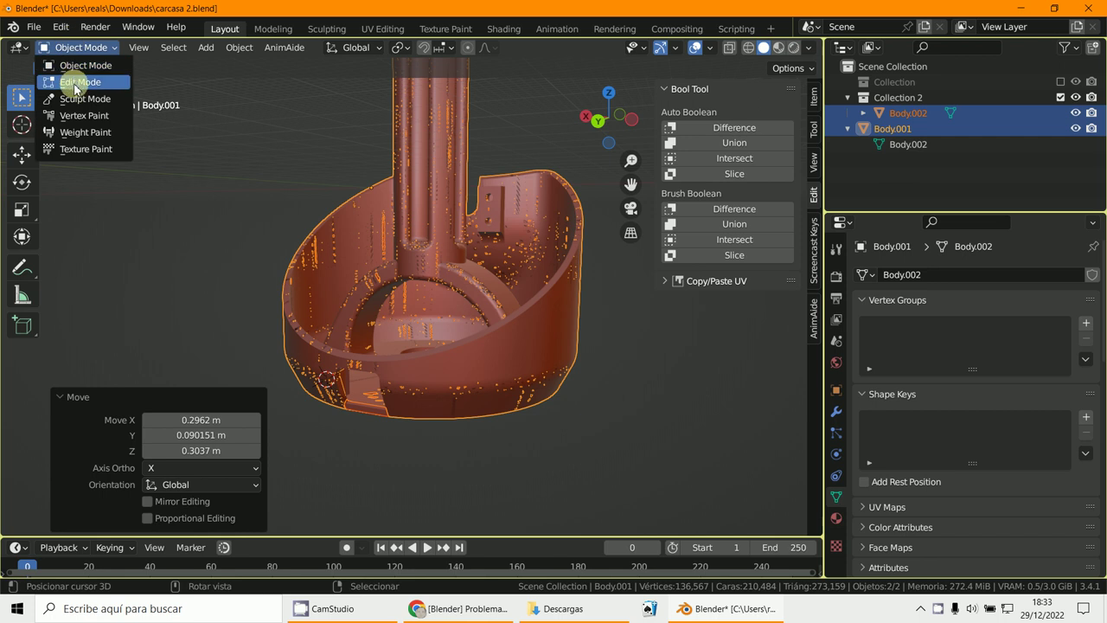
click(74, 80)
middle_drag(419, 272, 435, 268)
scroll(432, 275, up, 5)
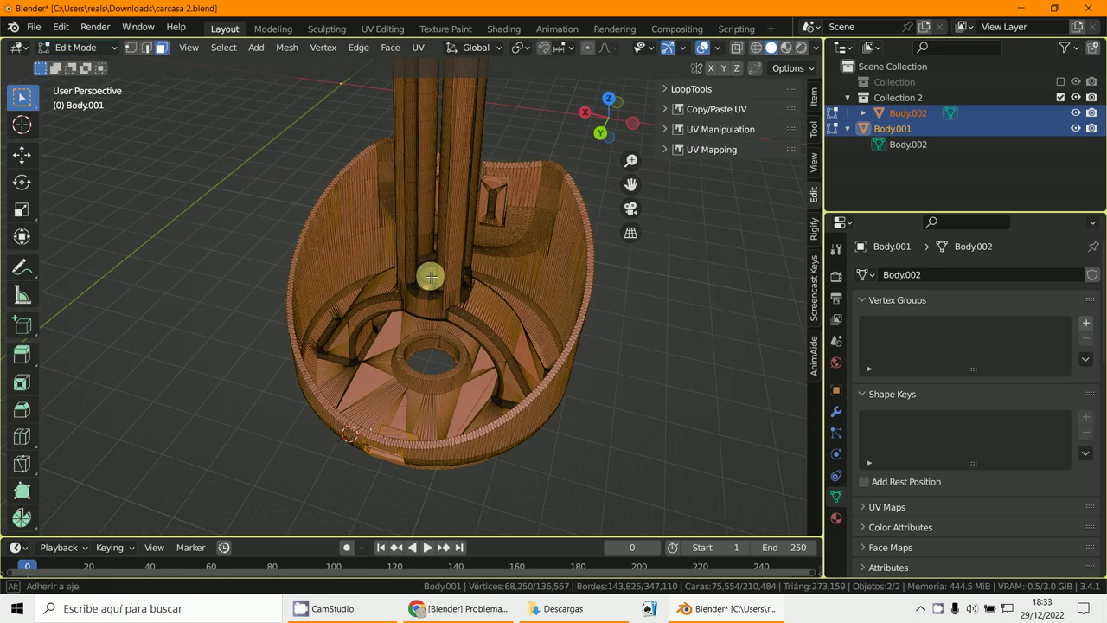
key(alt+a)
key(a)
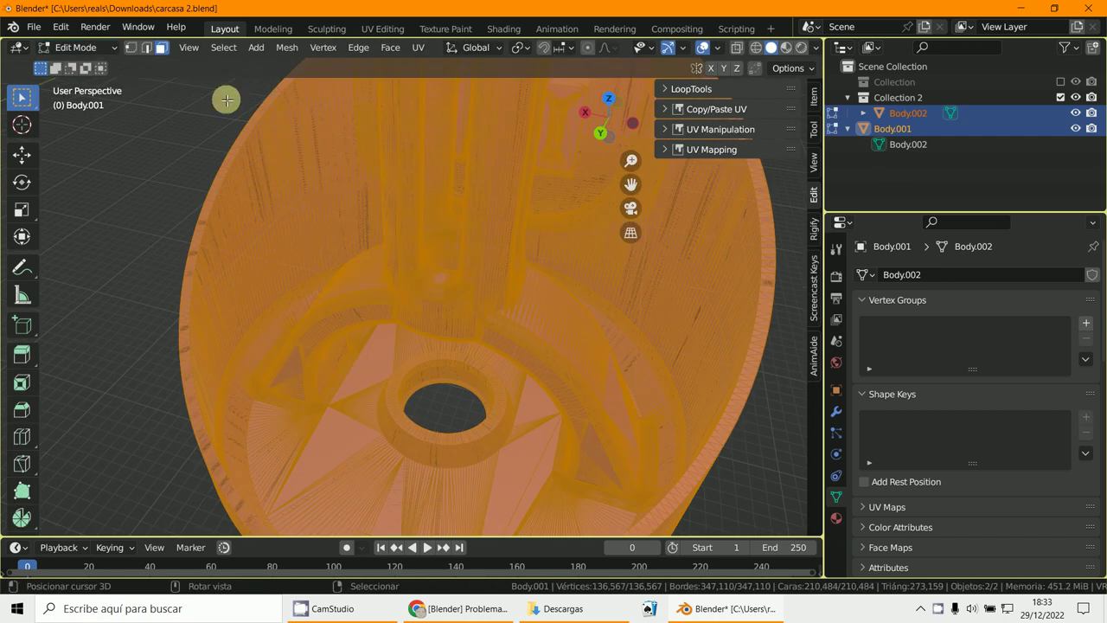
key(alt+z)
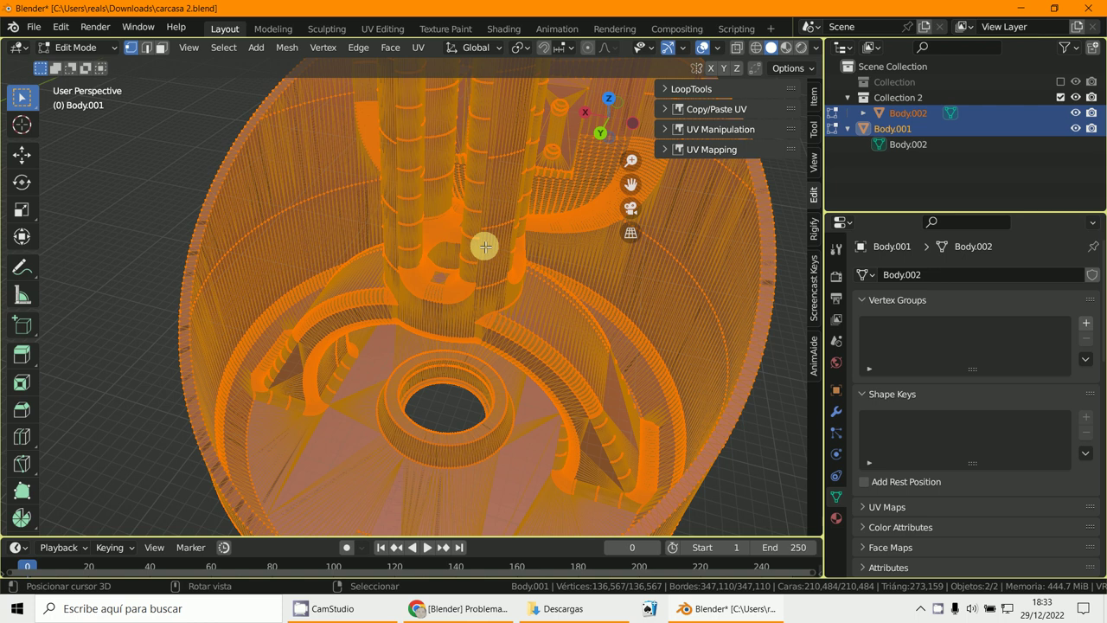
key(m)
click(485, 247)
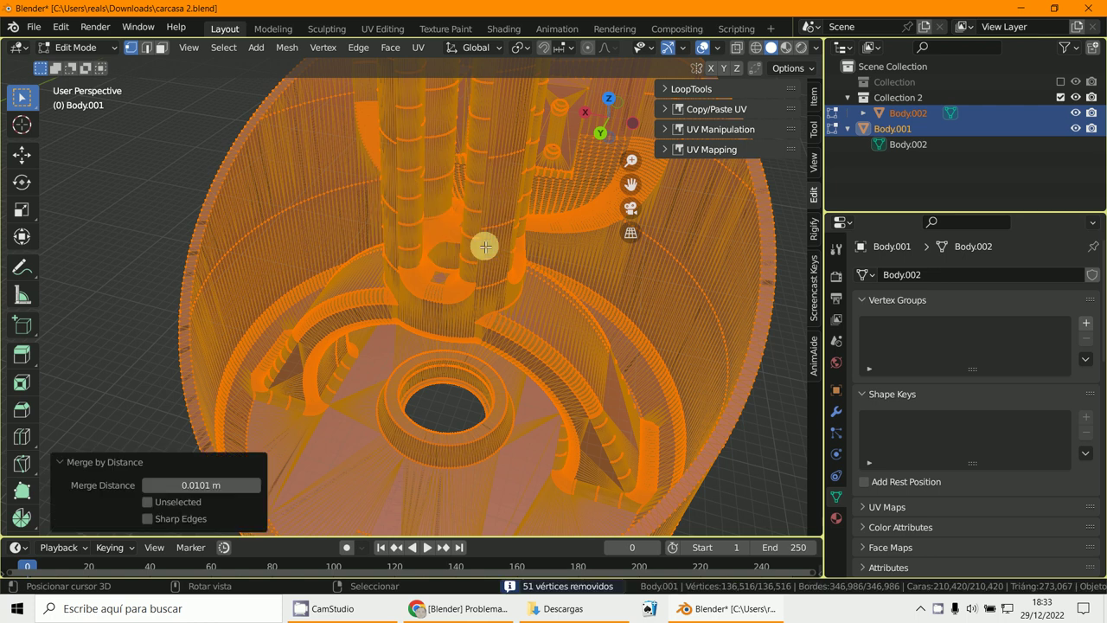
Check the merged bodies around the side opening and close Blender to return to the forum thread in the browser
scroll(556, 465, down, 5)
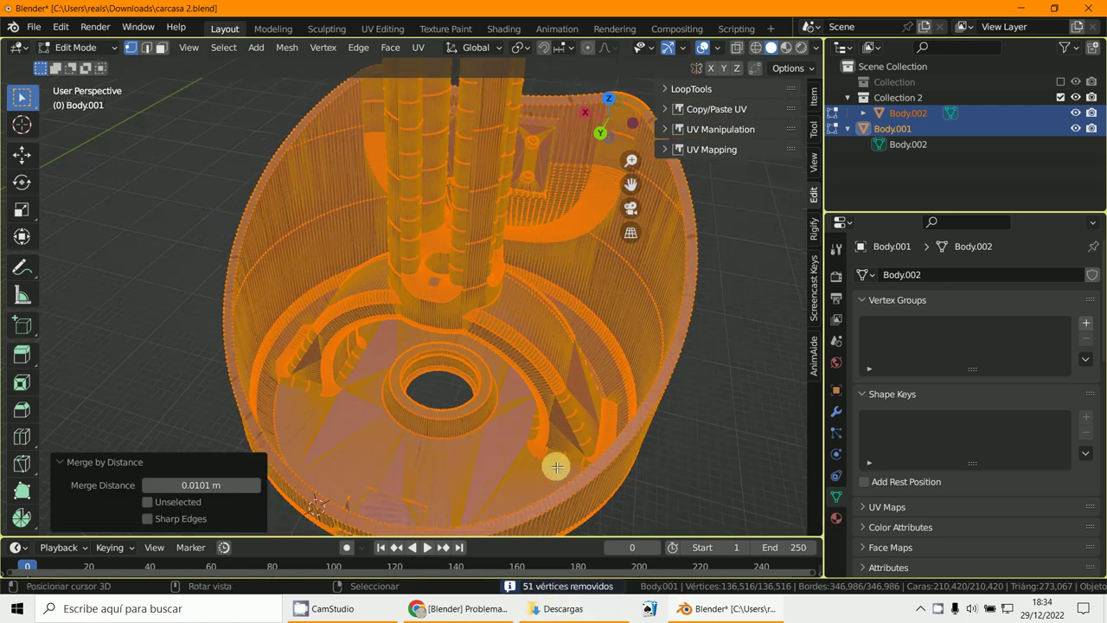
middle_drag(556, 464, 767, 241)
scroll(544, 368, up, 3)
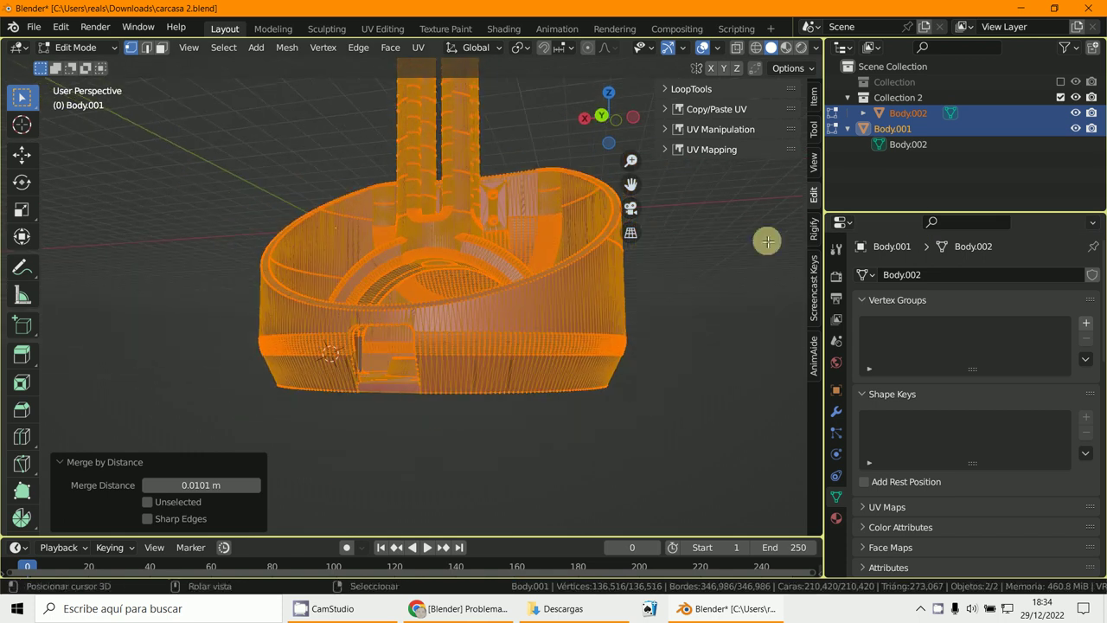
click(1091, 10)
click(569, 334)
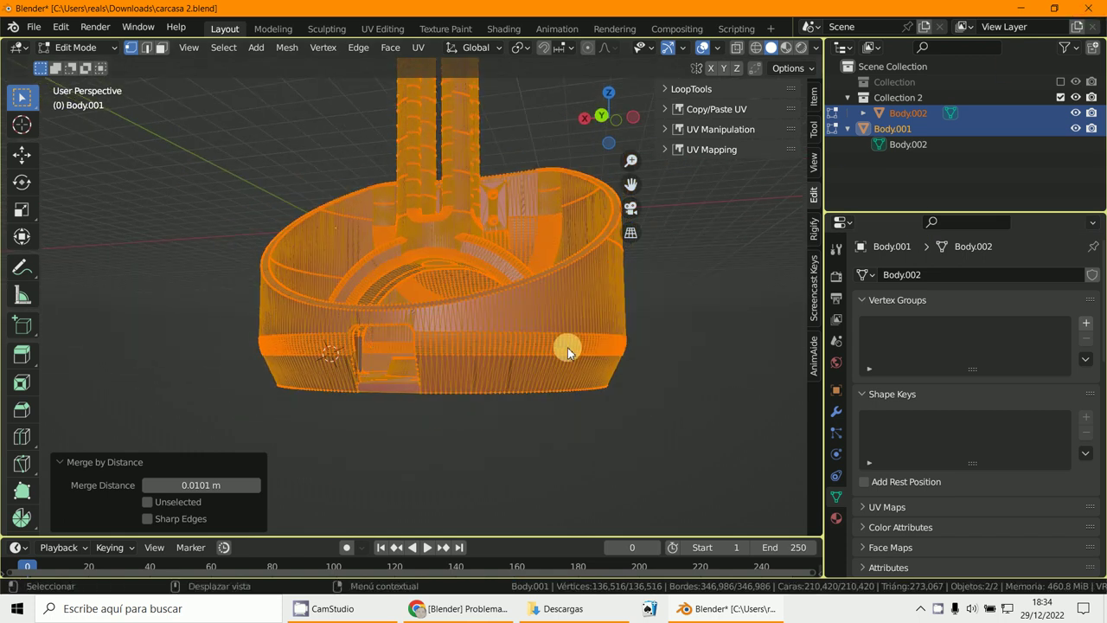
scroll(558, 358, down, 4)
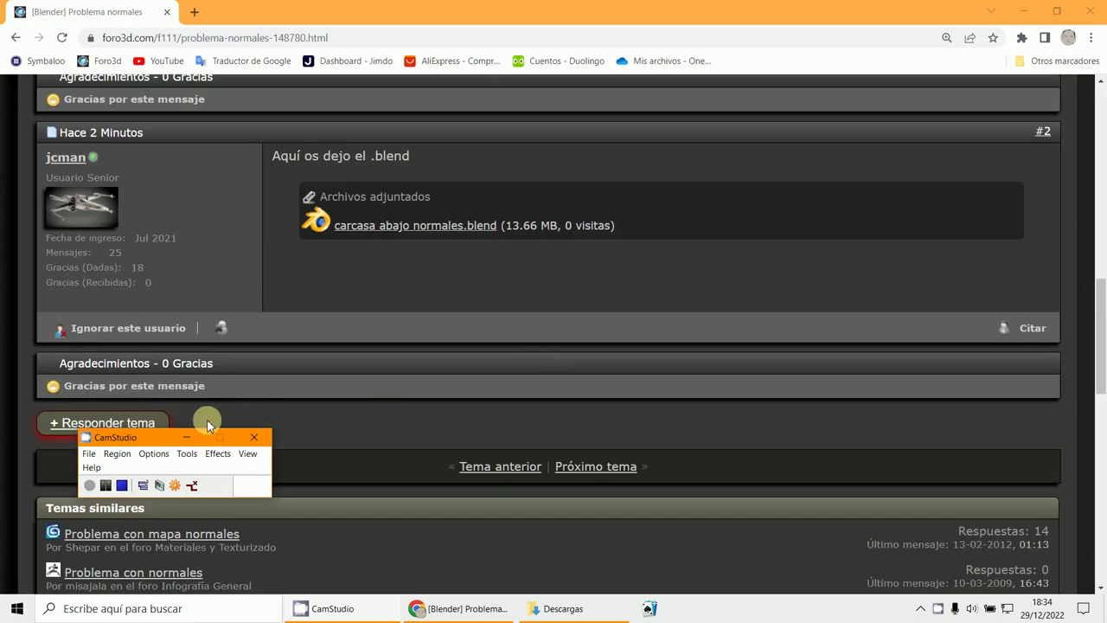